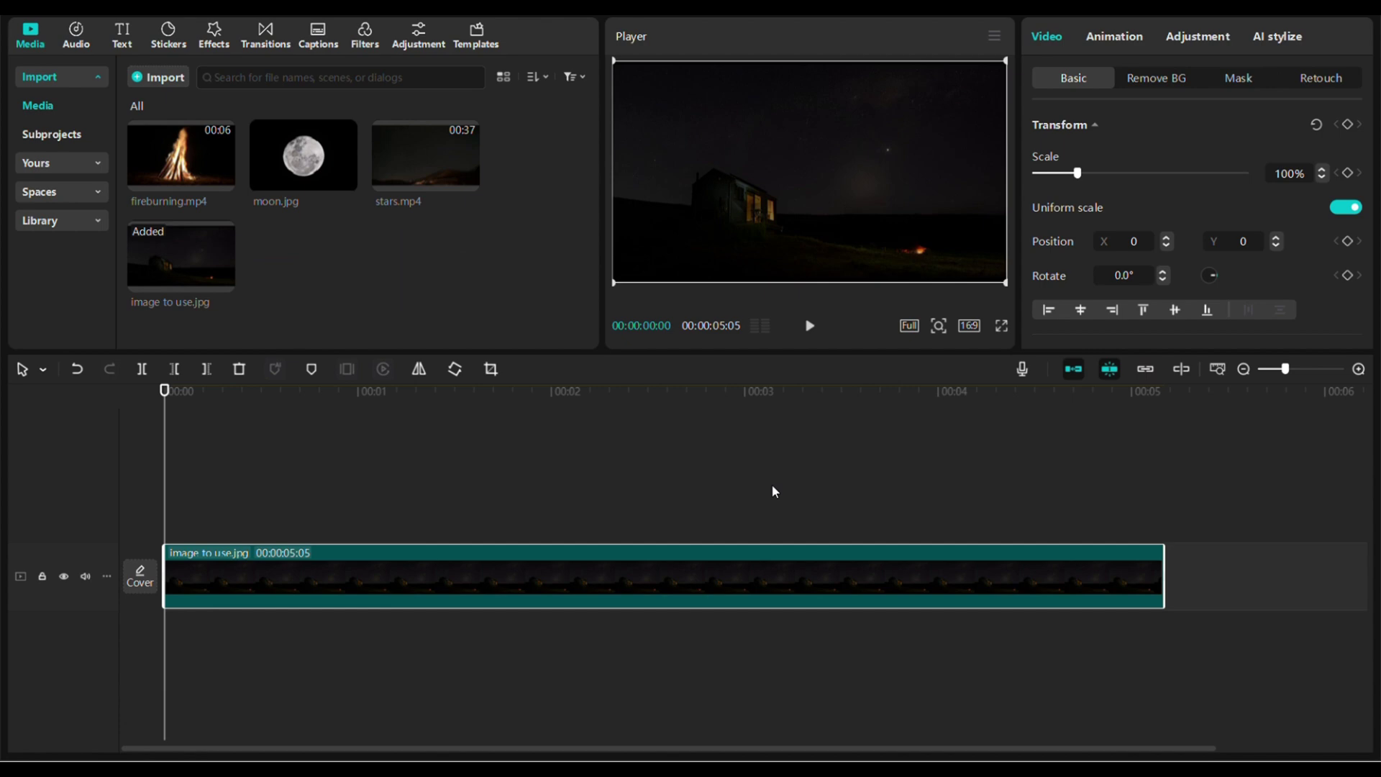
Play the landscape photo clip through once in the Player to preview it
click(809, 326)
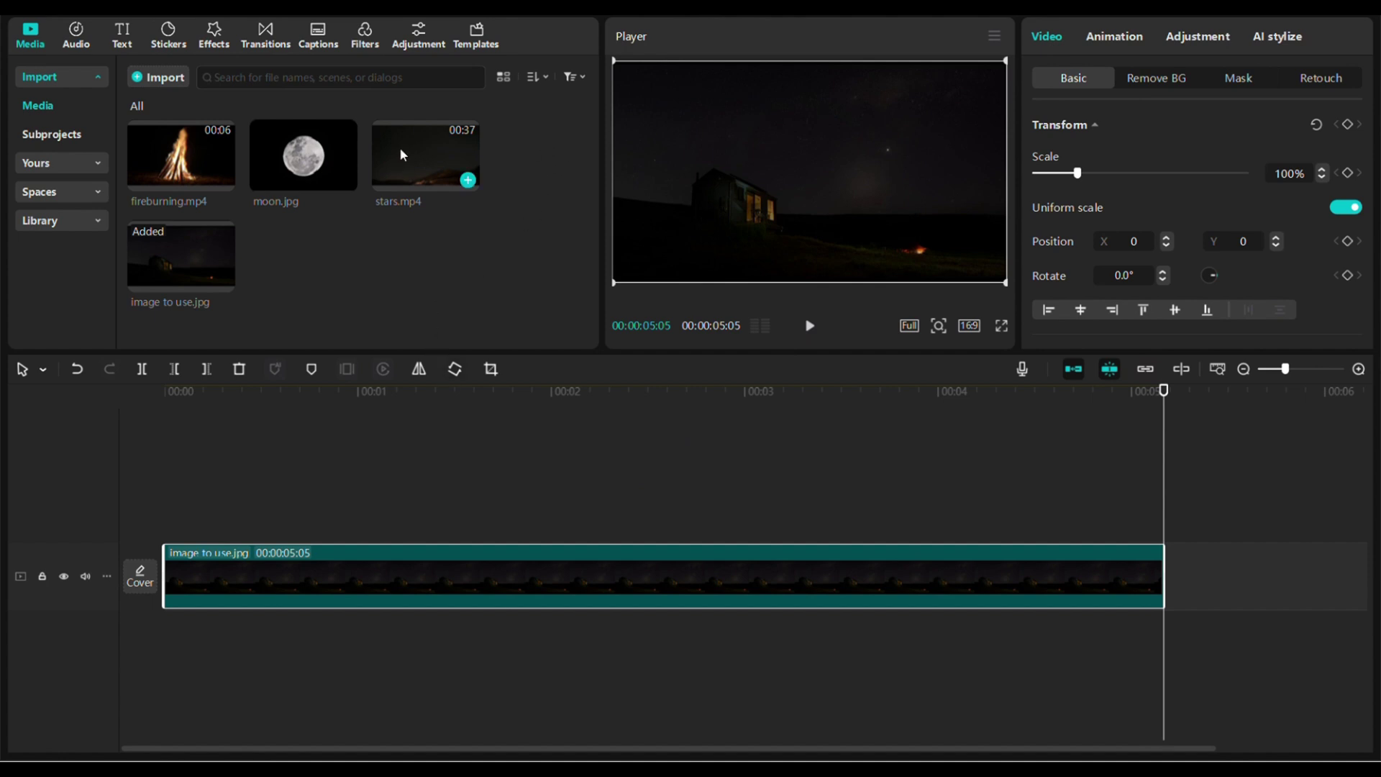
Add stars.mp4 on a track above the photo and trim it to 00:00:05:05
drag(400, 147, 138, 508)
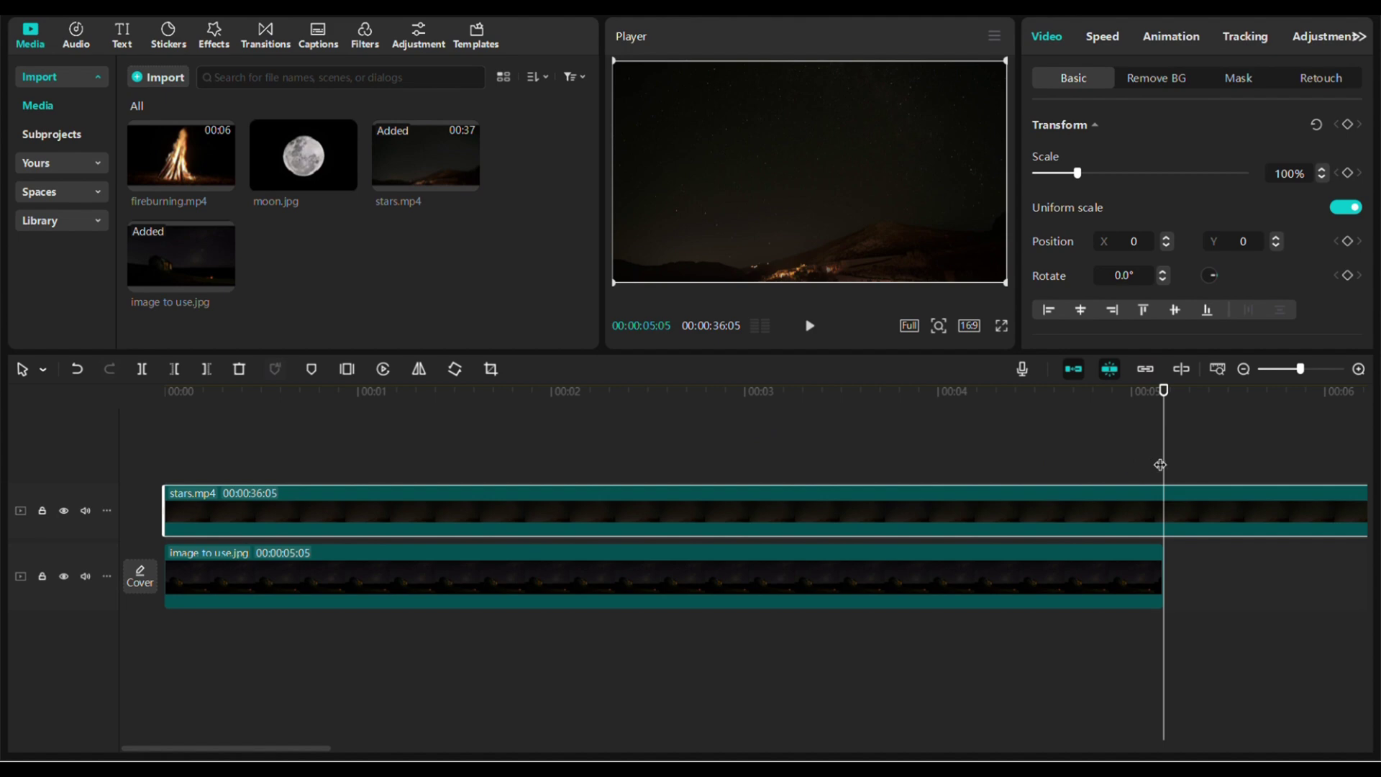
click(145, 369)
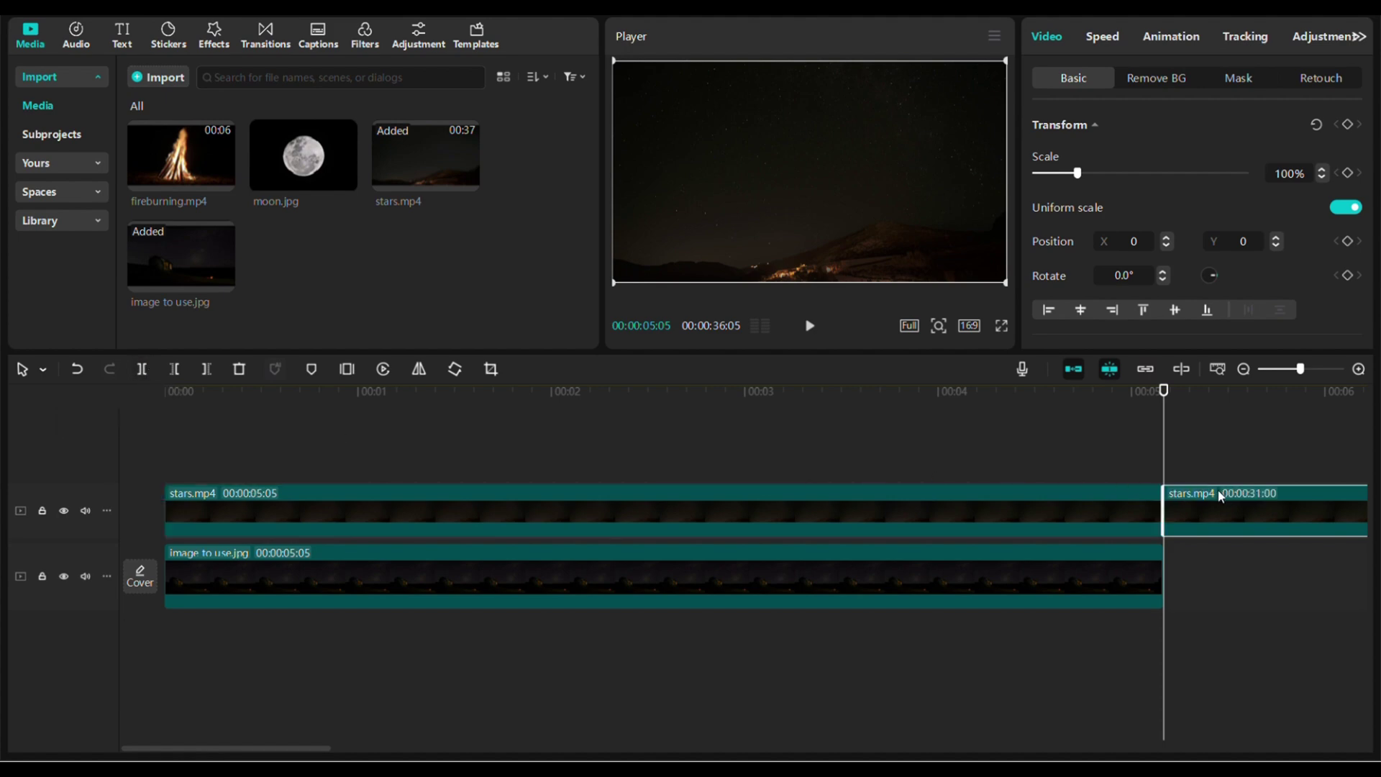
key(Delete)
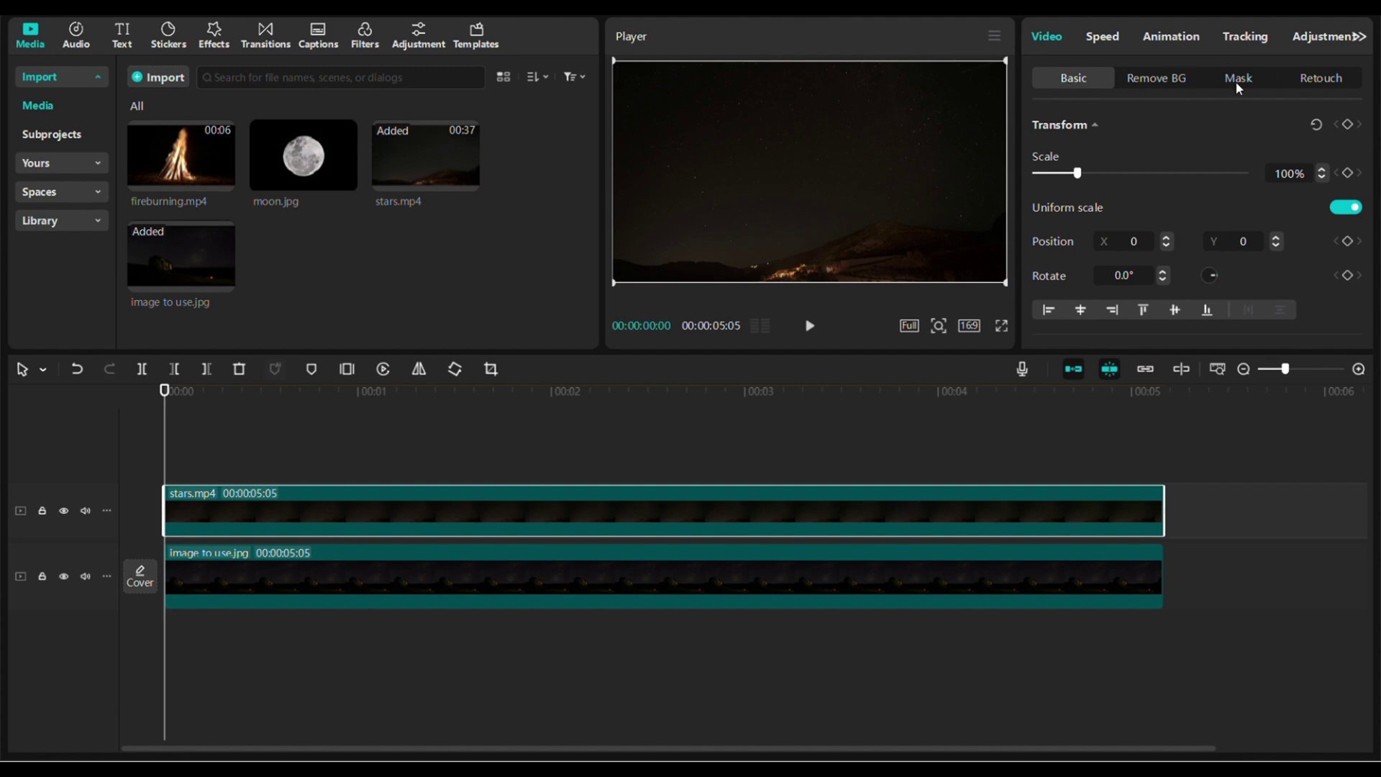
Add a Split line mask to the stars clip, tilted about 8° along the horizon
click(1237, 78)
click(1093, 153)
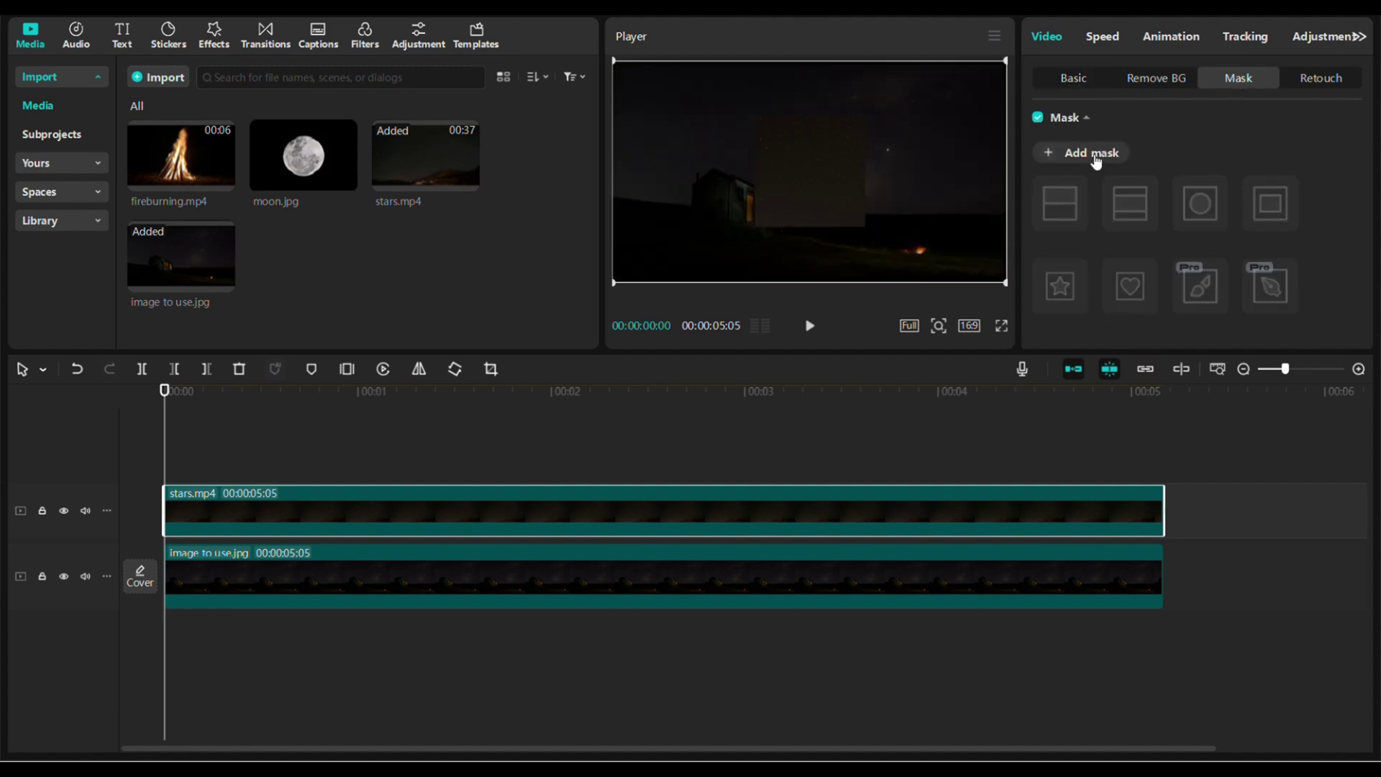
click(1055, 213)
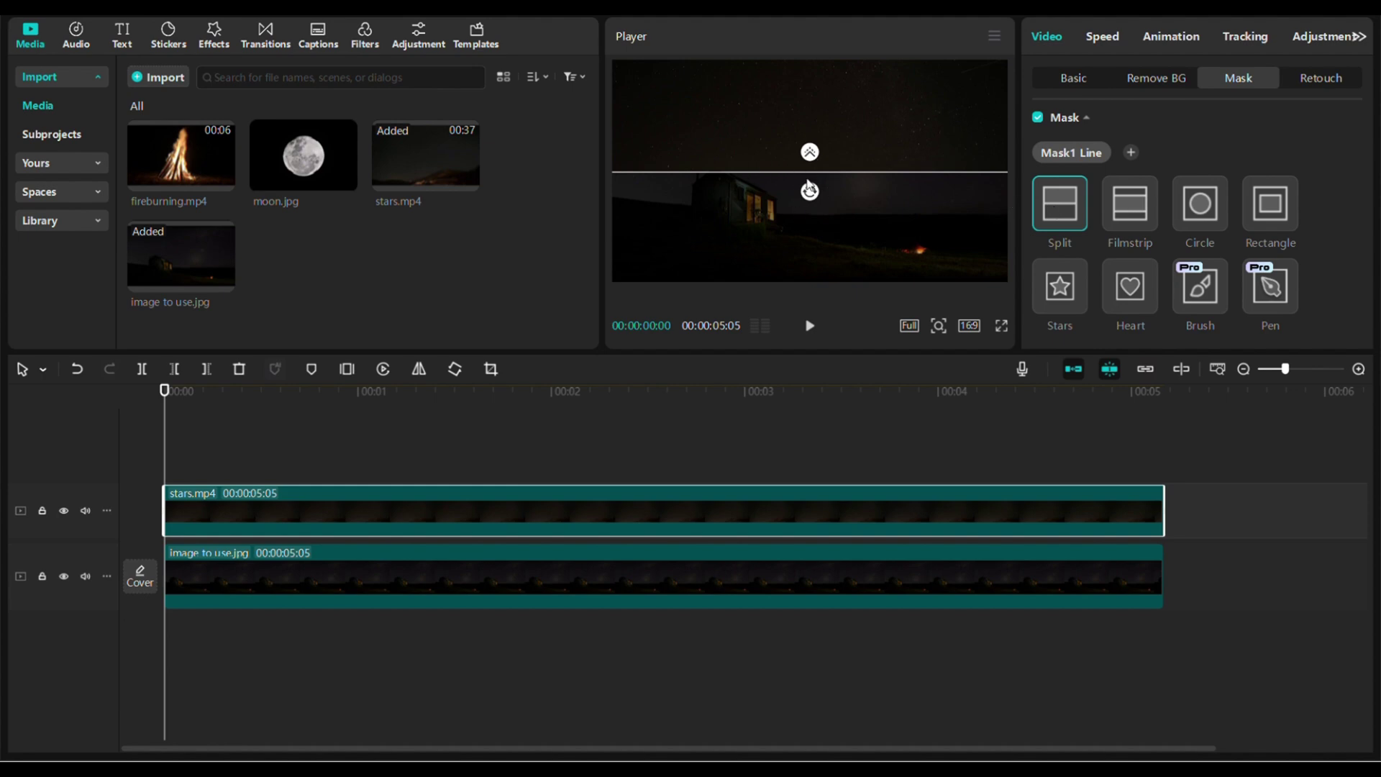
drag(810, 191, 825, 163)
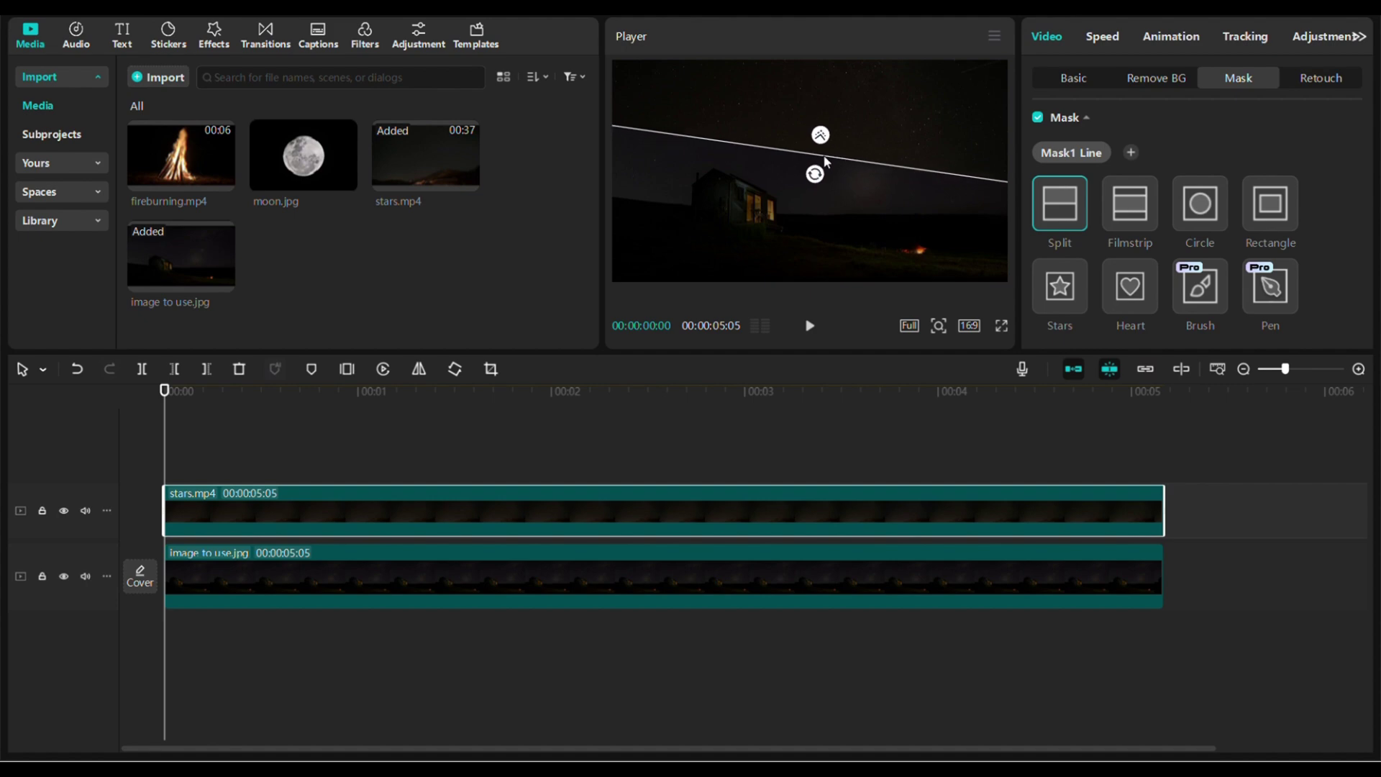
Set the mask feather to 15 and play back to check the masked star sky
scroll(1133, 203, down, 3)
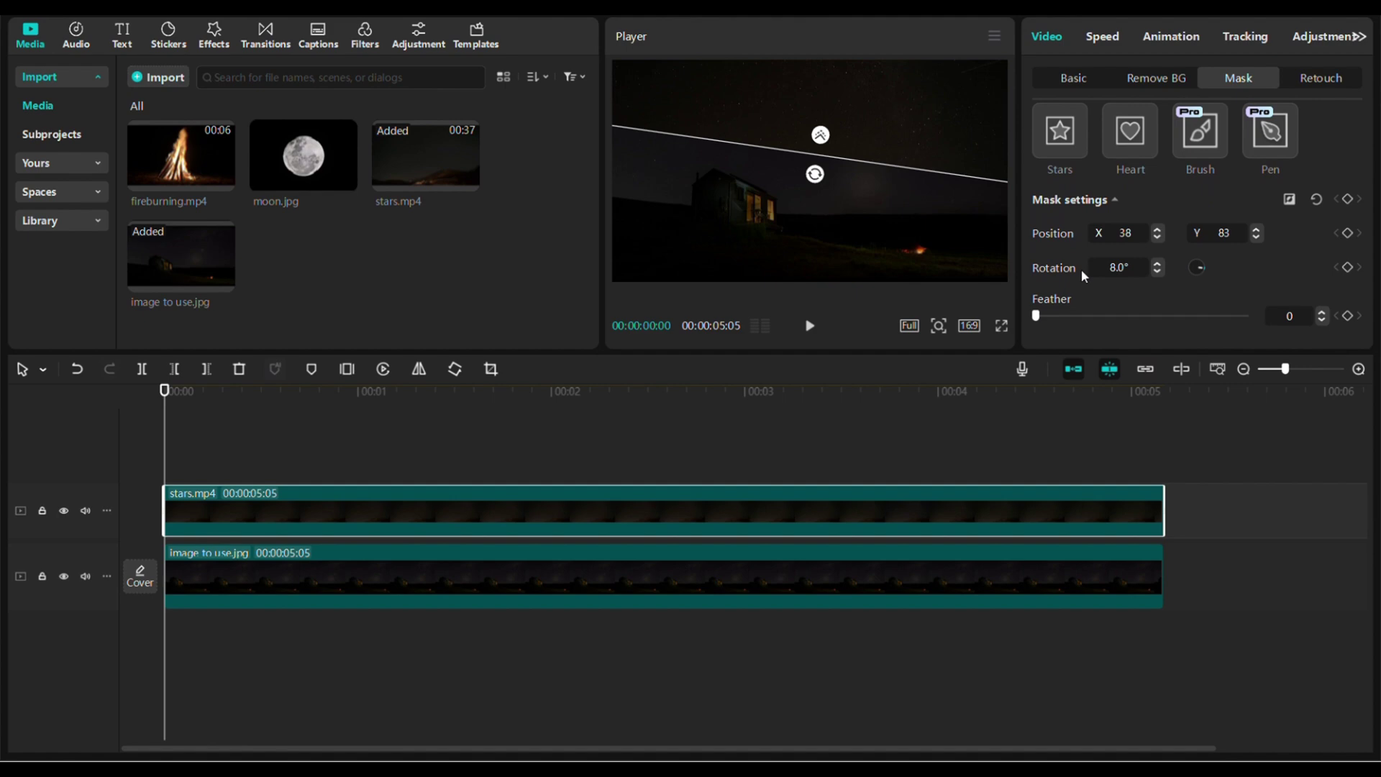
click(1061, 315)
click(1073, 313)
click(1321, 321)
click(809, 325)
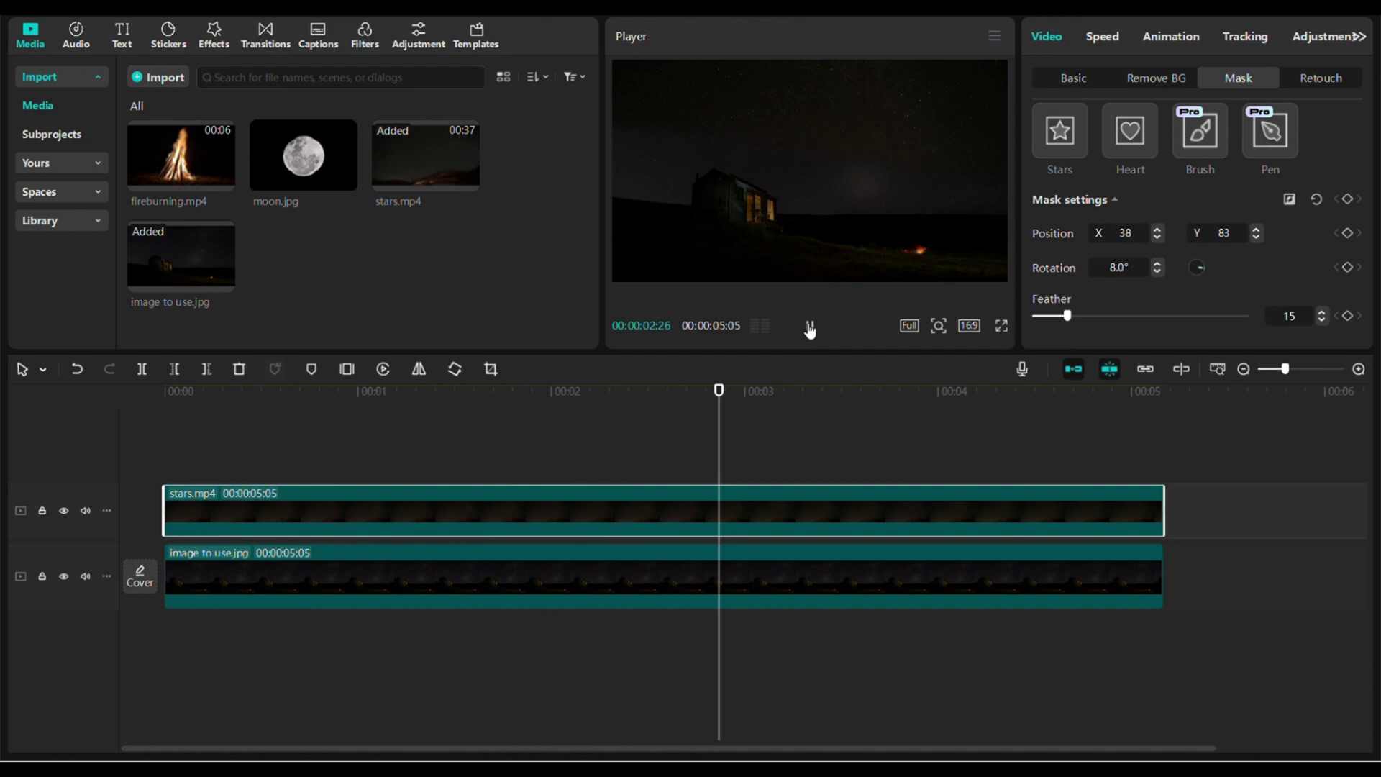
click(809, 326)
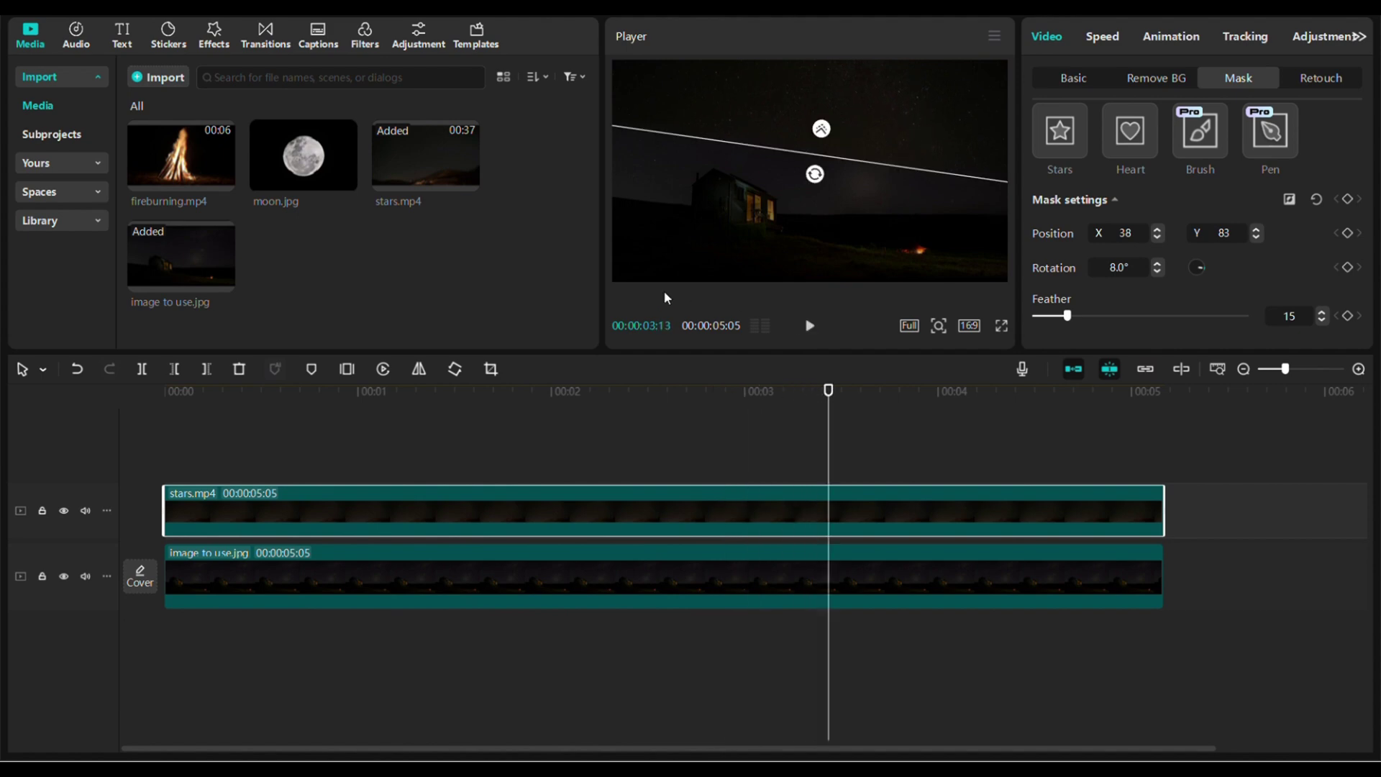
Add moon.jpg on a new top track, shrink it, auto-remove its background, and place it right of centre
drag(291, 209, 161, 417)
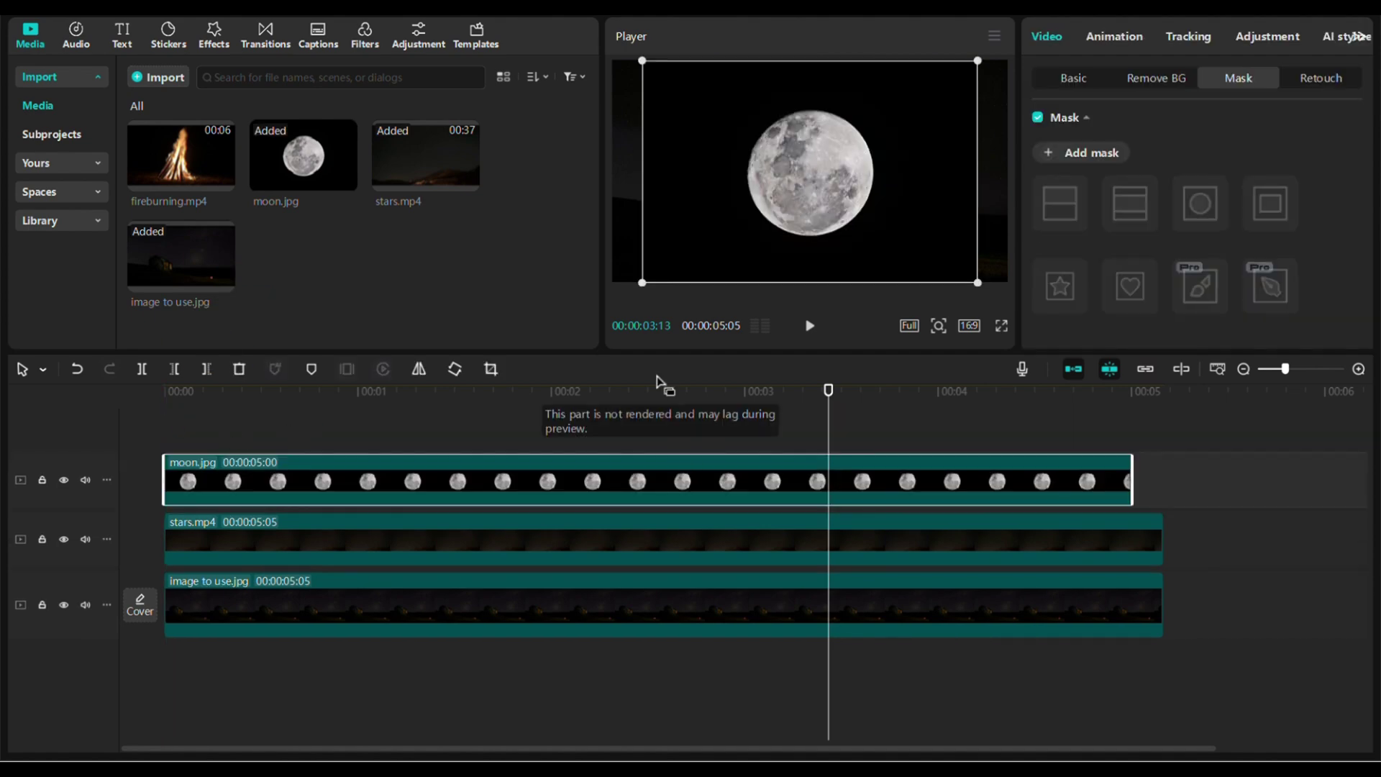
drag(978, 282, 840, 171)
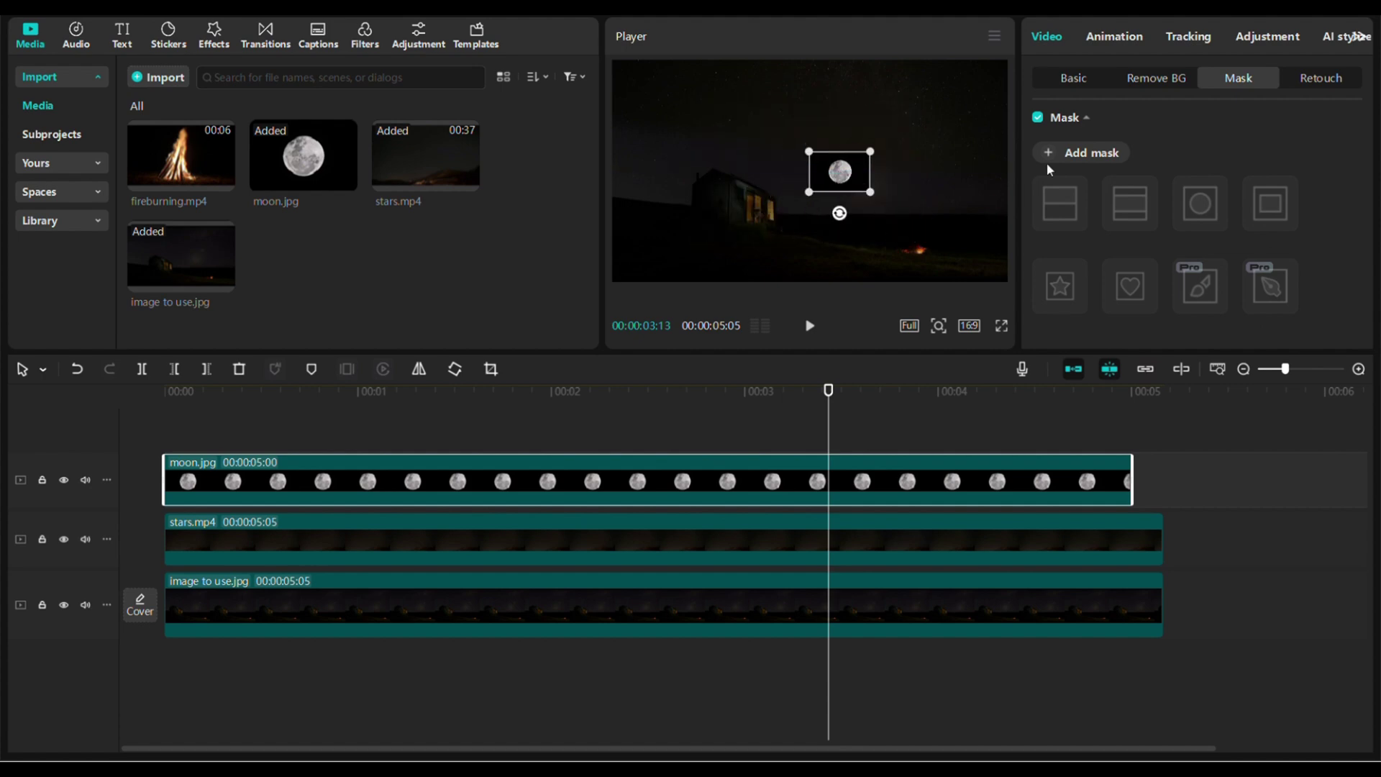
click(1161, 77)
click(1038, 124)
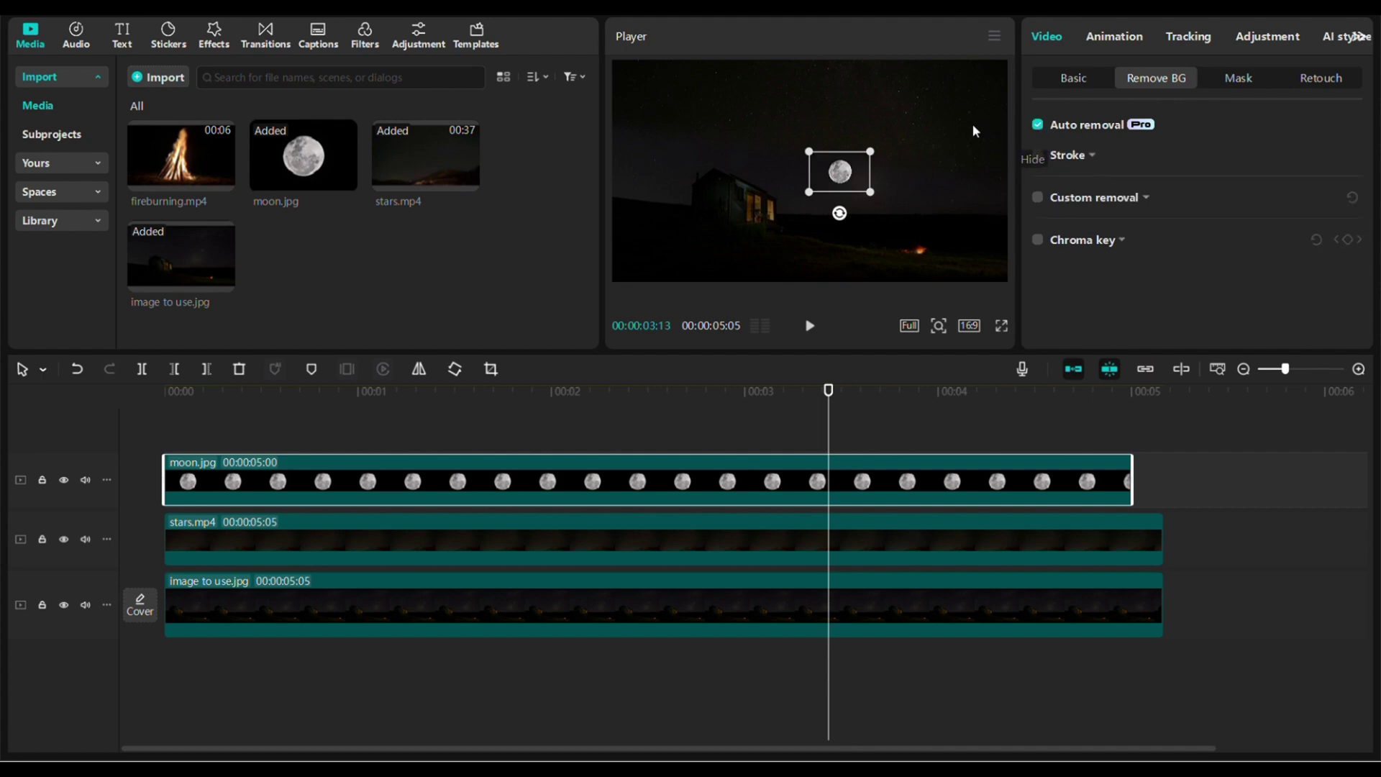
drag(850, 180, 887, 195)
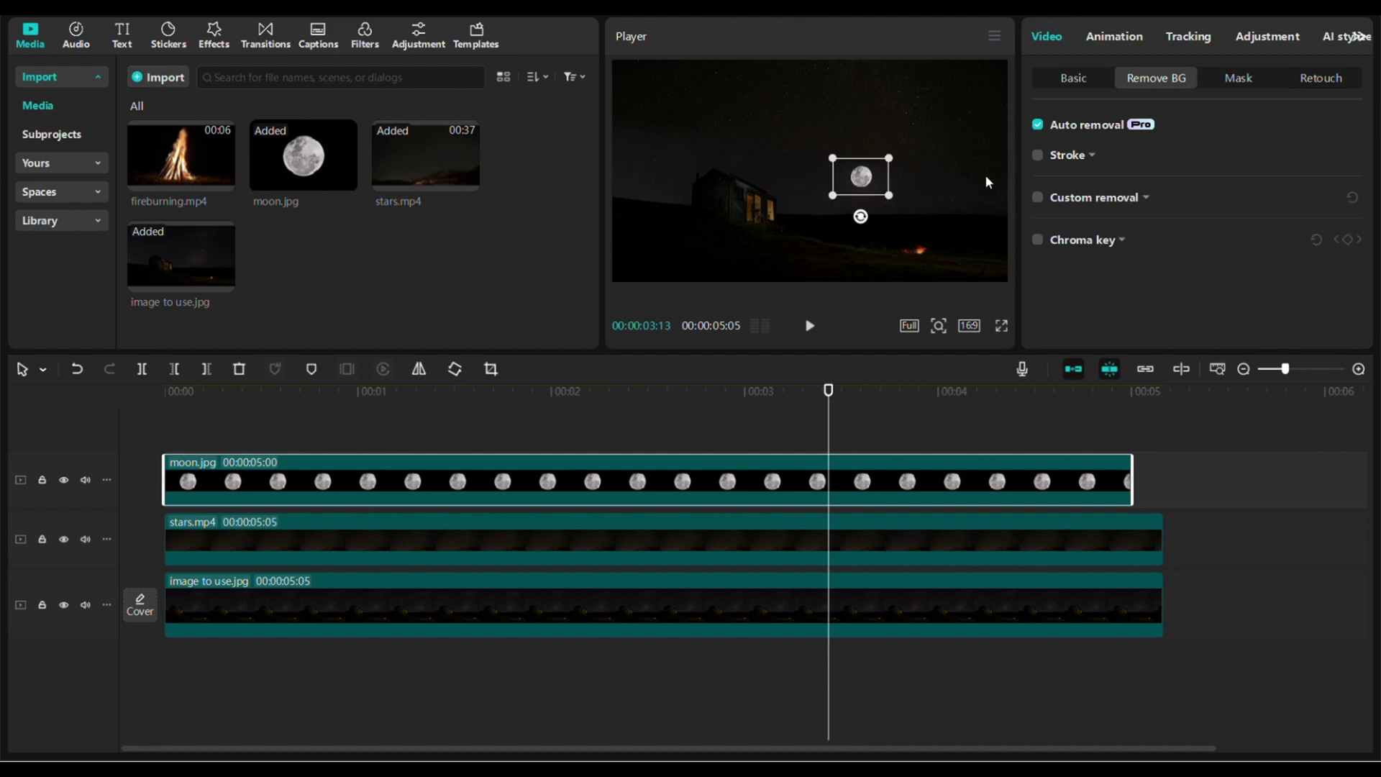
Darken the moon's exposure to -37 in Adjustment > Basic
click(1259, 38)
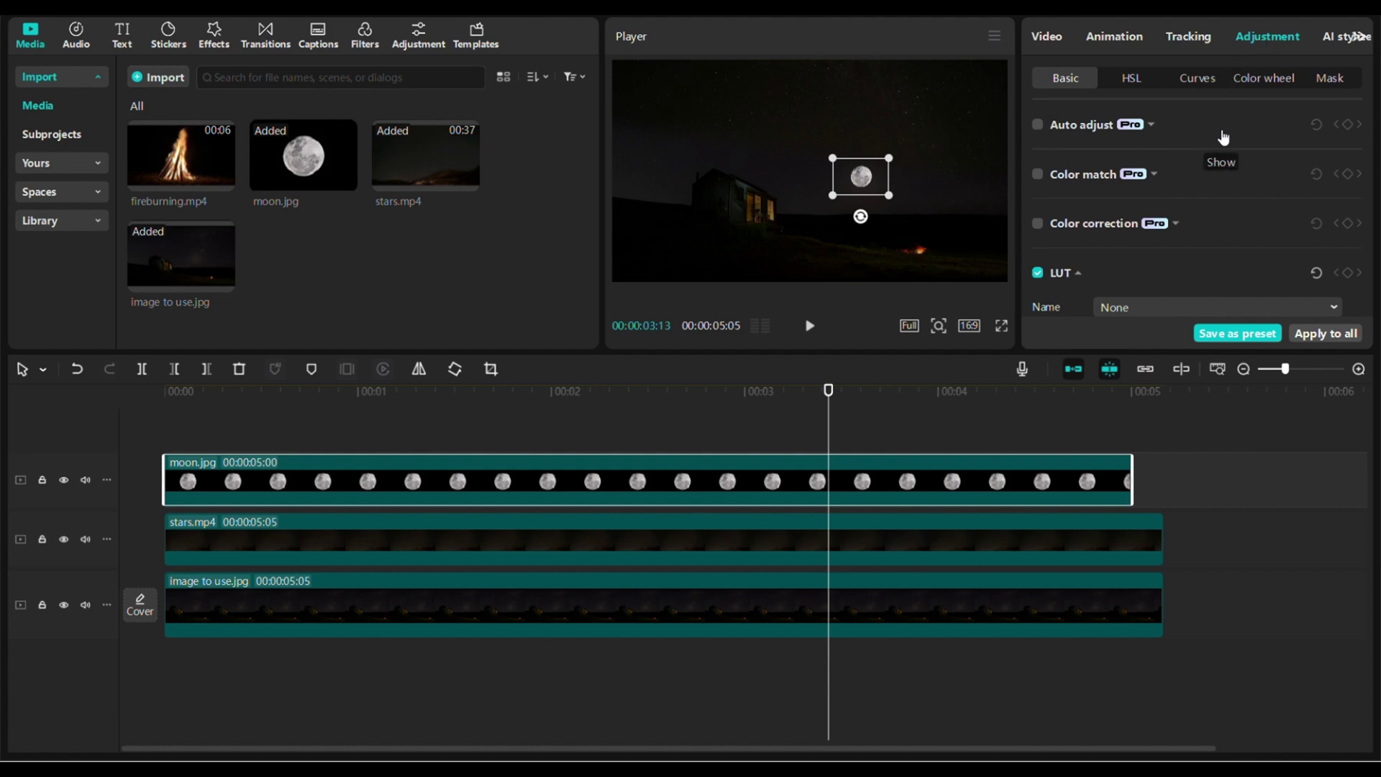
scroll(1208, 173, down, 2)
scroll(1184, 120, down, 5)
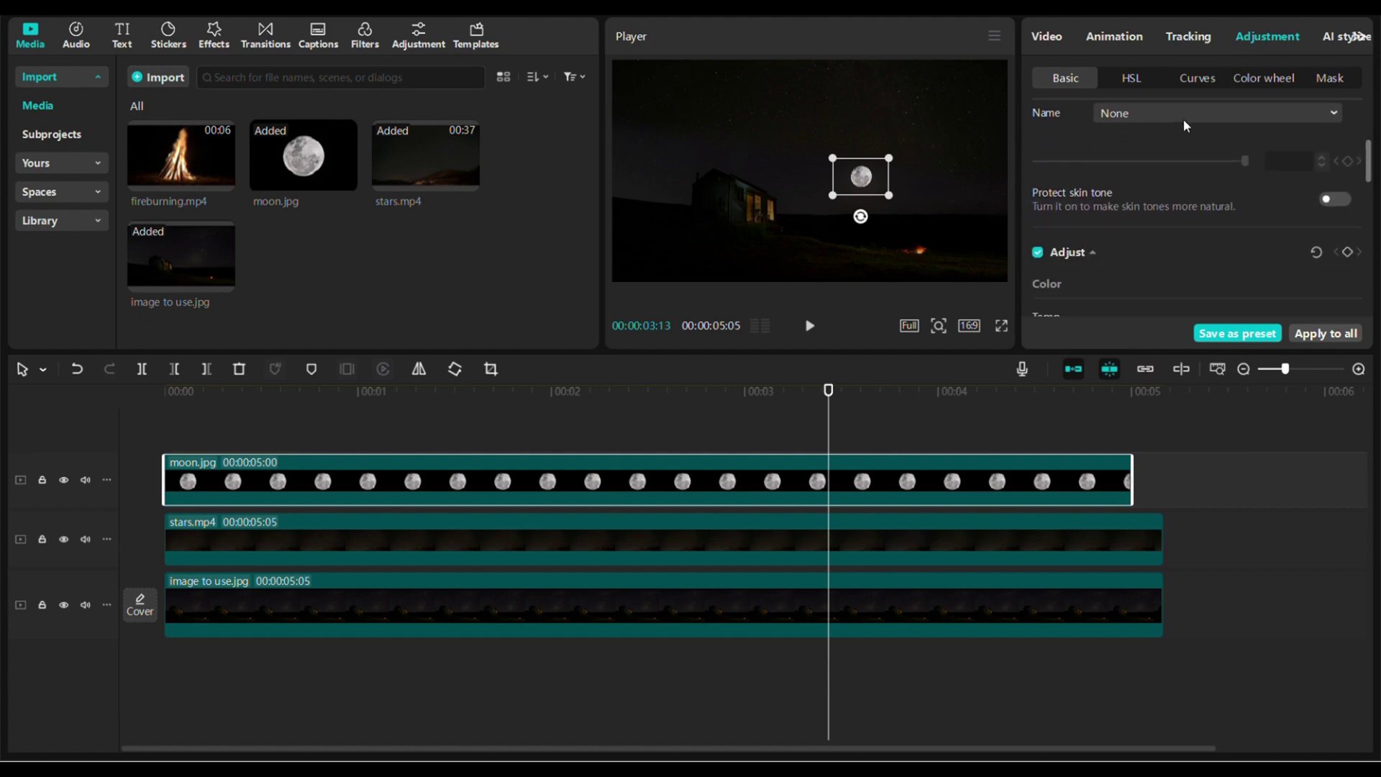
scroll(1204, 192, down, 6)
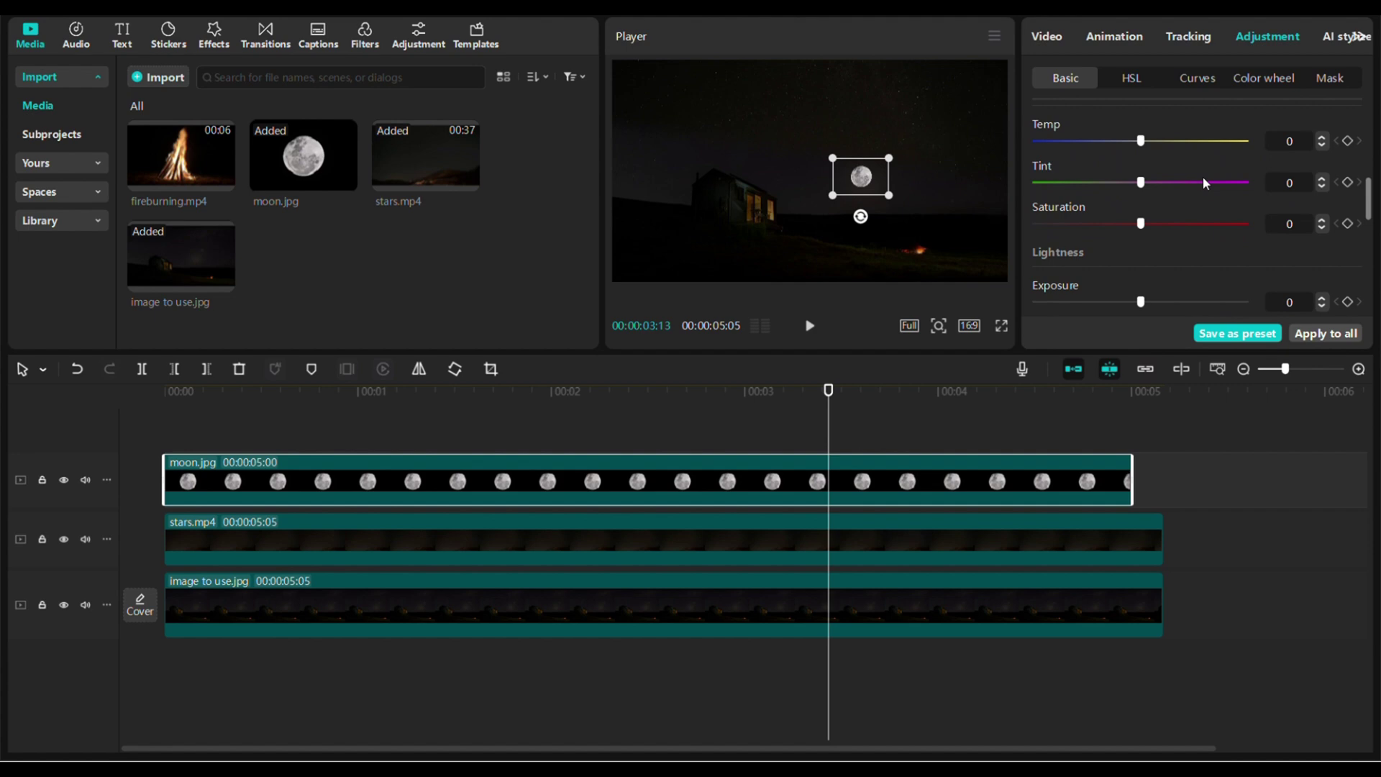
scroll(1207, 175, down, 2)
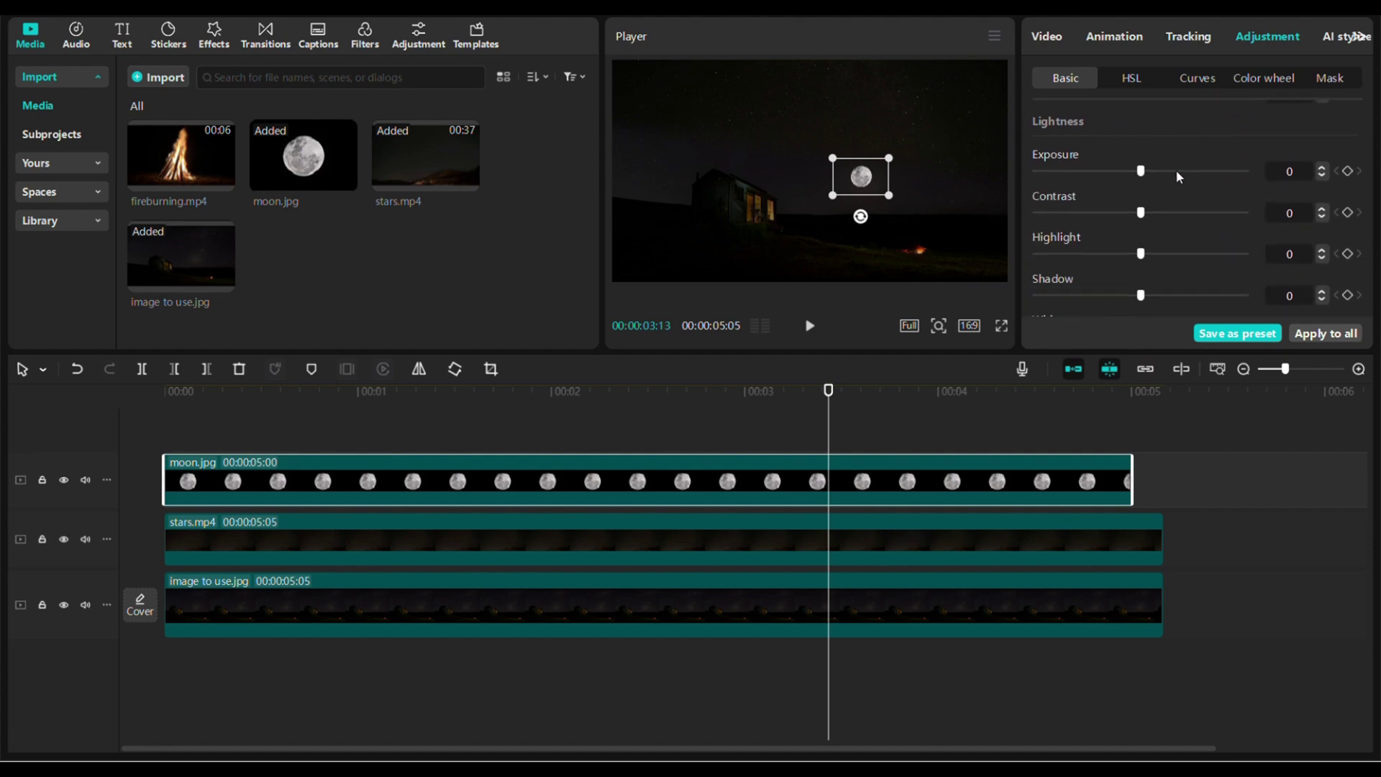
drag(1140, 171, 1058, 180)
Brighten the landscape photo's exposure to 19 and preview the composite
click(905, 592)
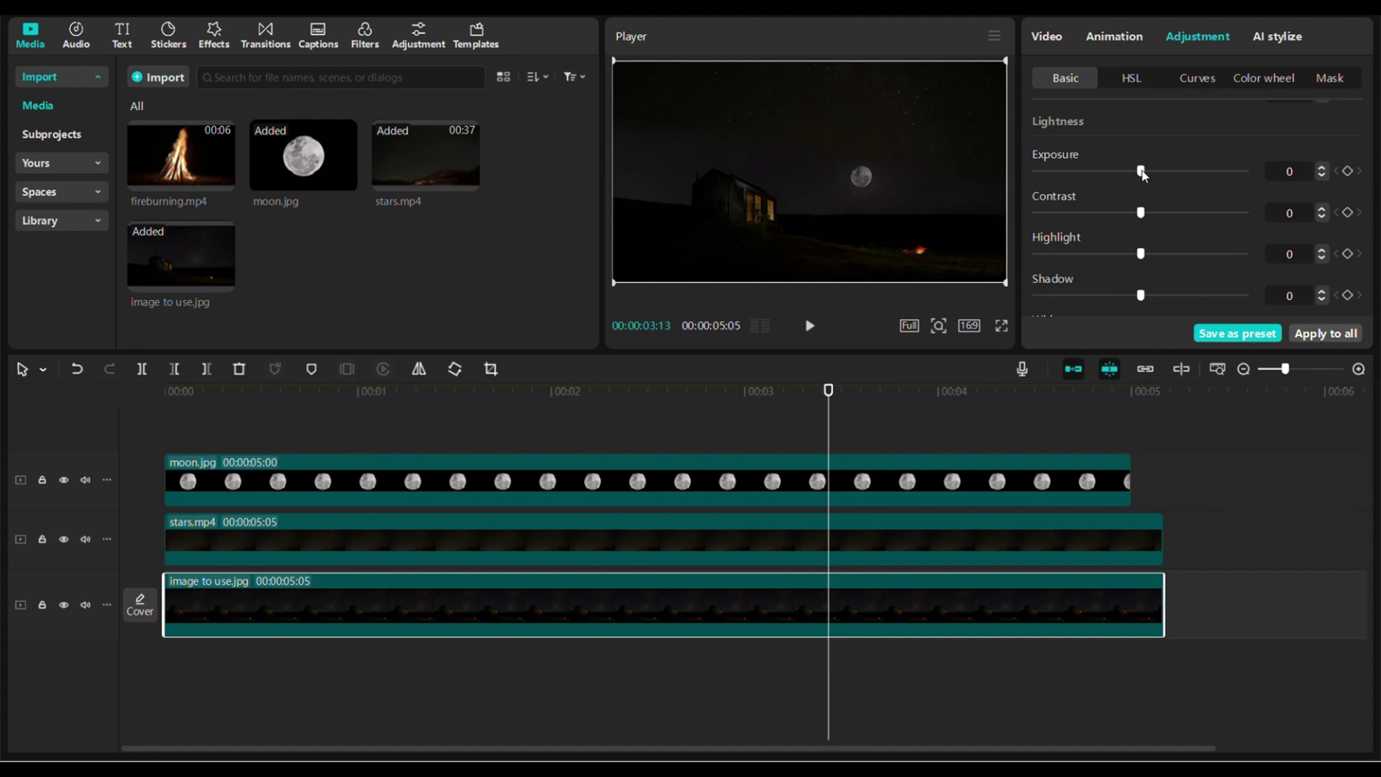
drag(1143, 175, 1177, 179)
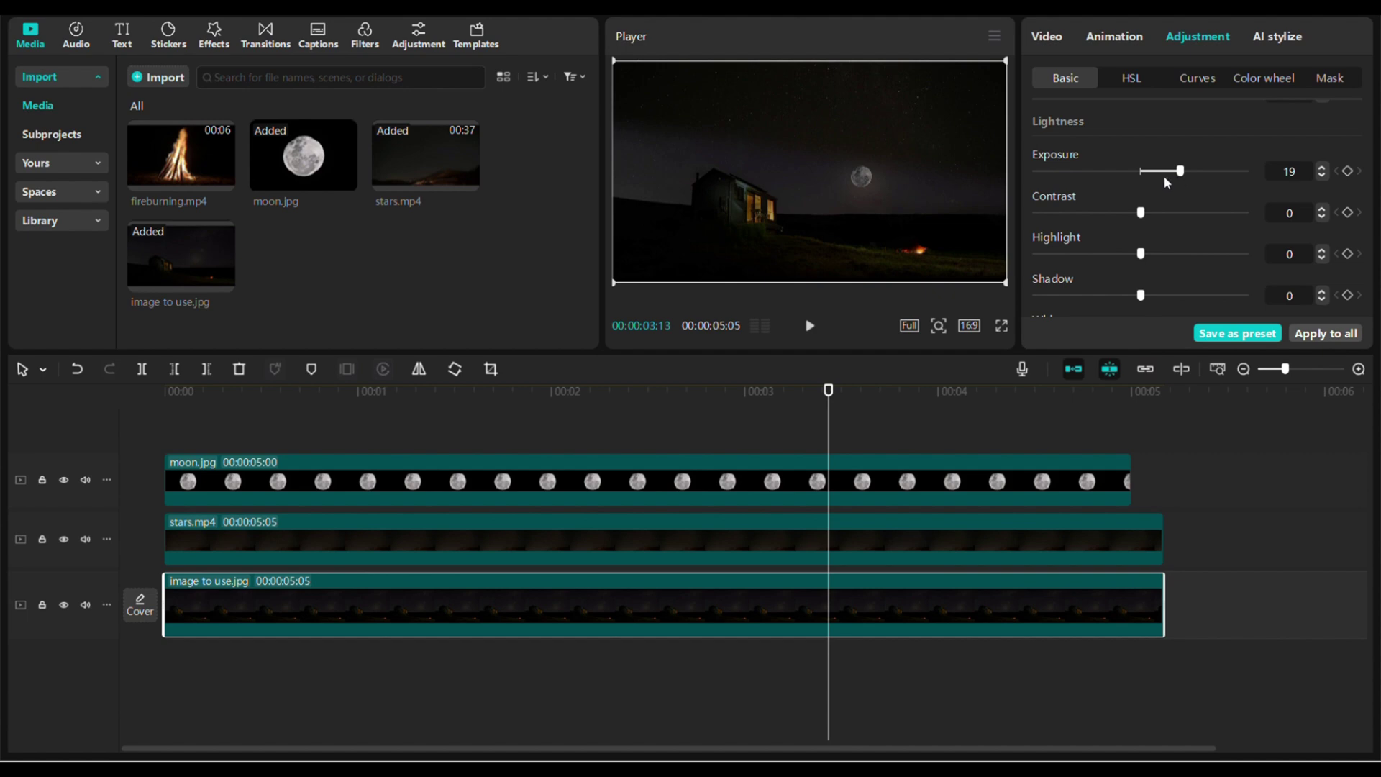
click(806, 328)
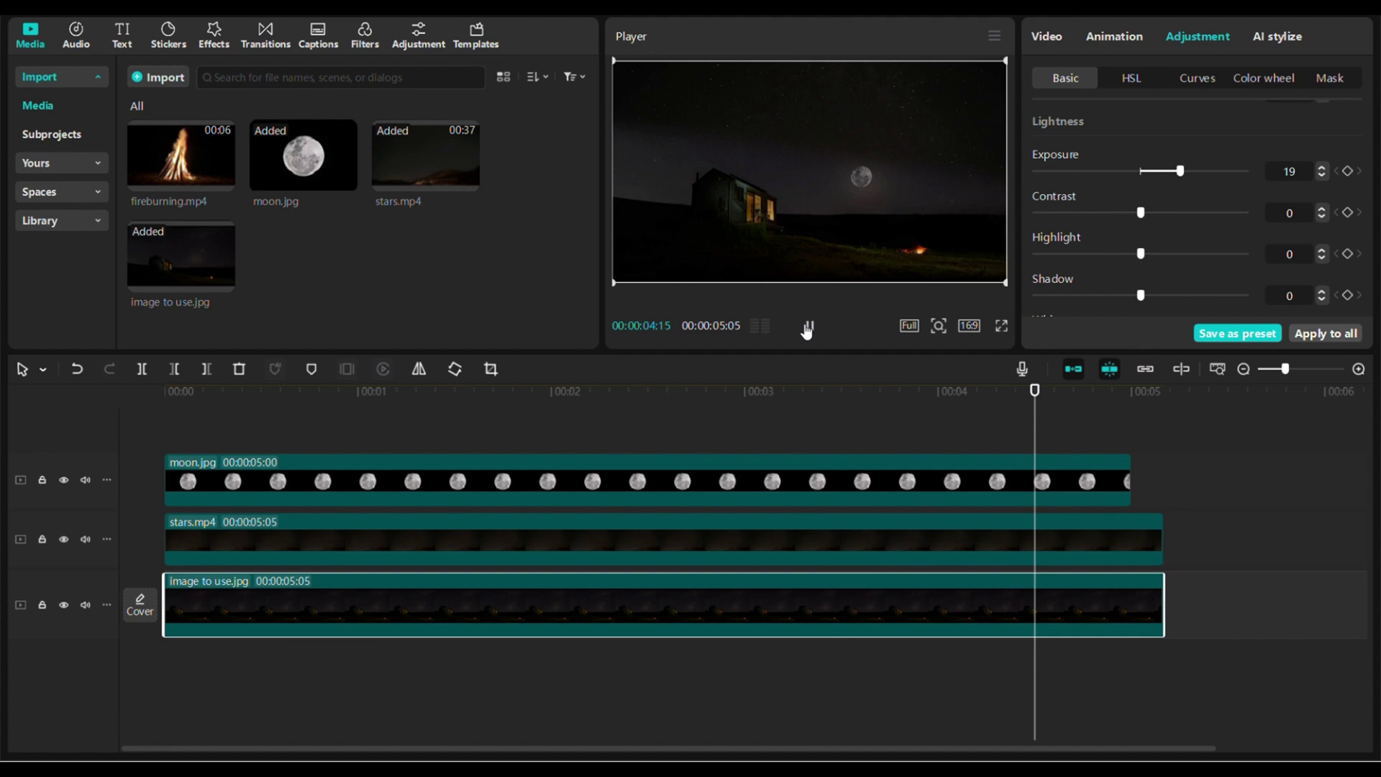
Set a starting position keyframe on the moon clip at X 497, Y -48
click(807, 328)
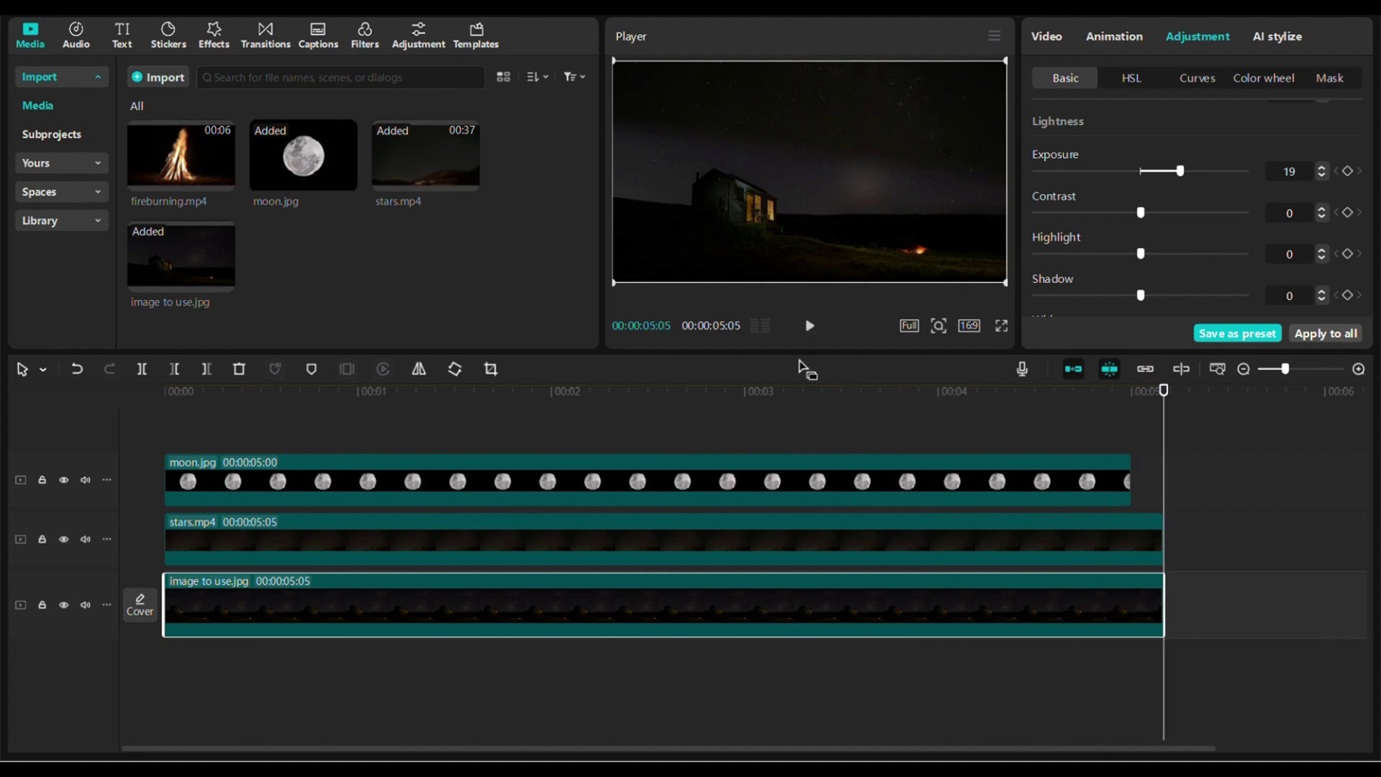
click(743, 492)
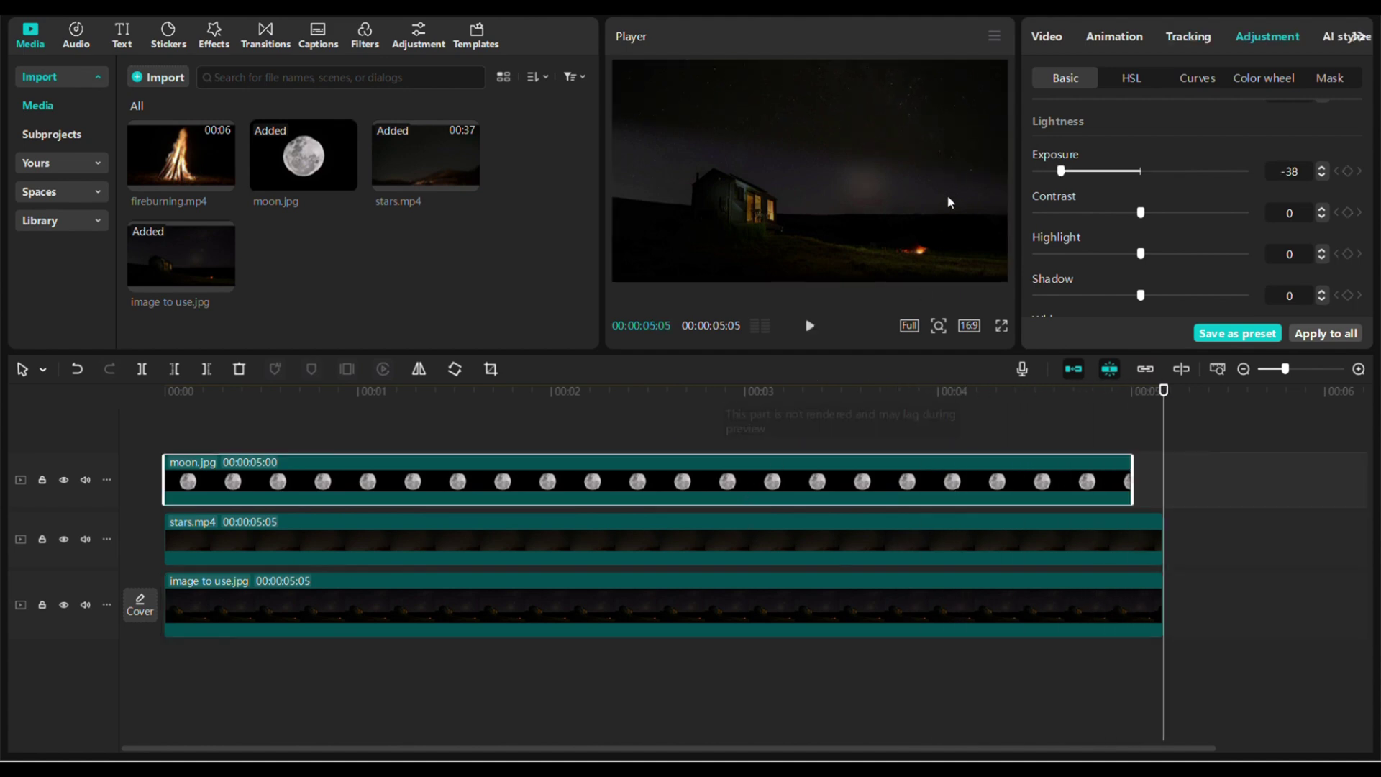
click(1047, 37)
click(1061, 81)
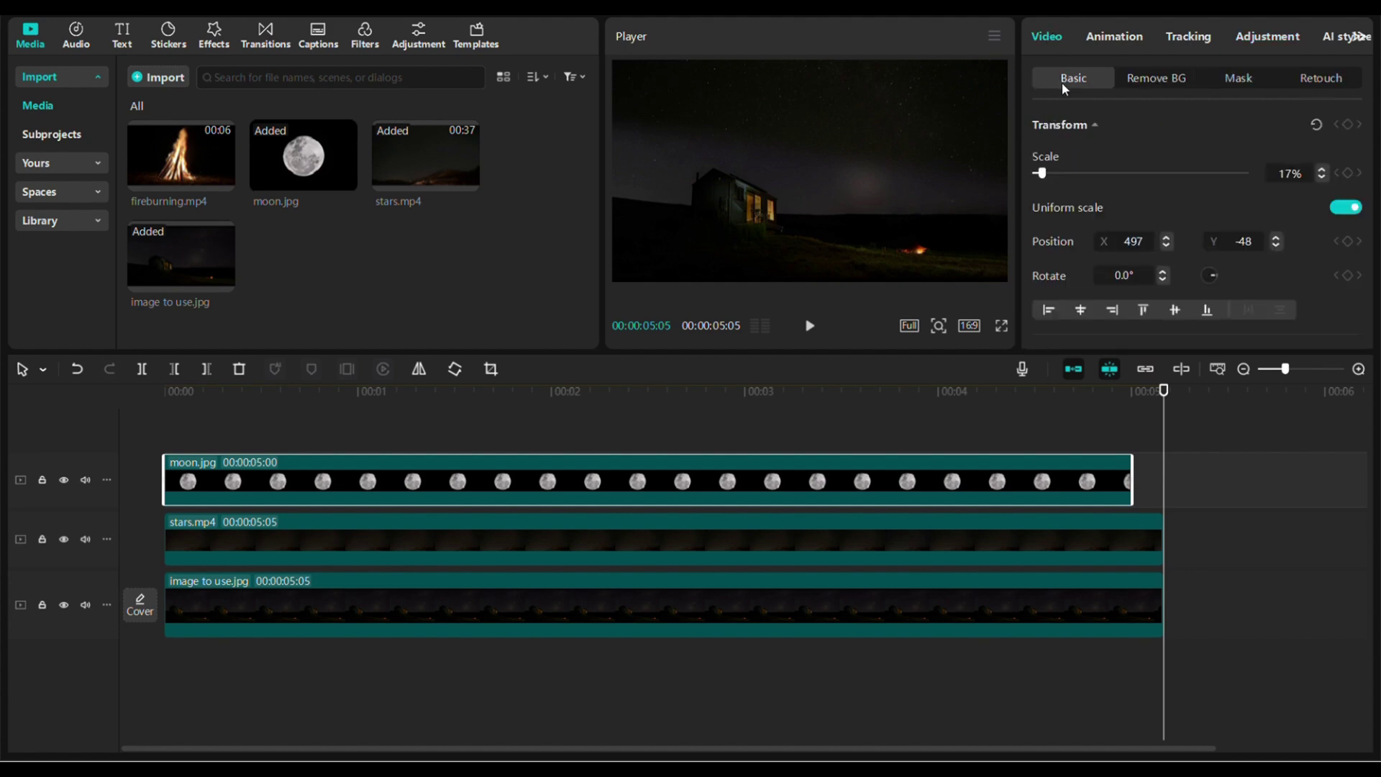
drag(572, 423, 162, 424)
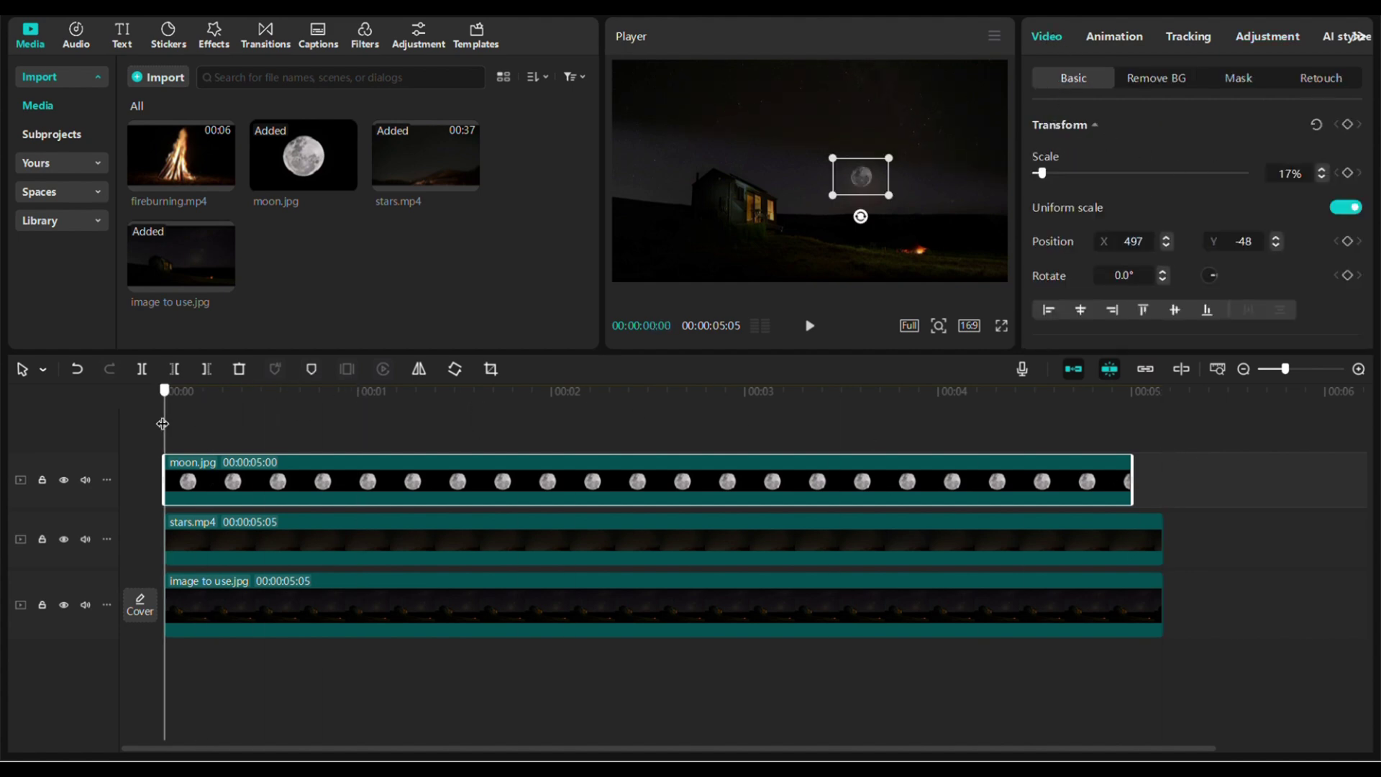
click(1347, 126)
Keyframe the moon at X 537, Y -61 at the clip's end, undo the stray extension, and preview
drag(164, 442, 1116, 448)
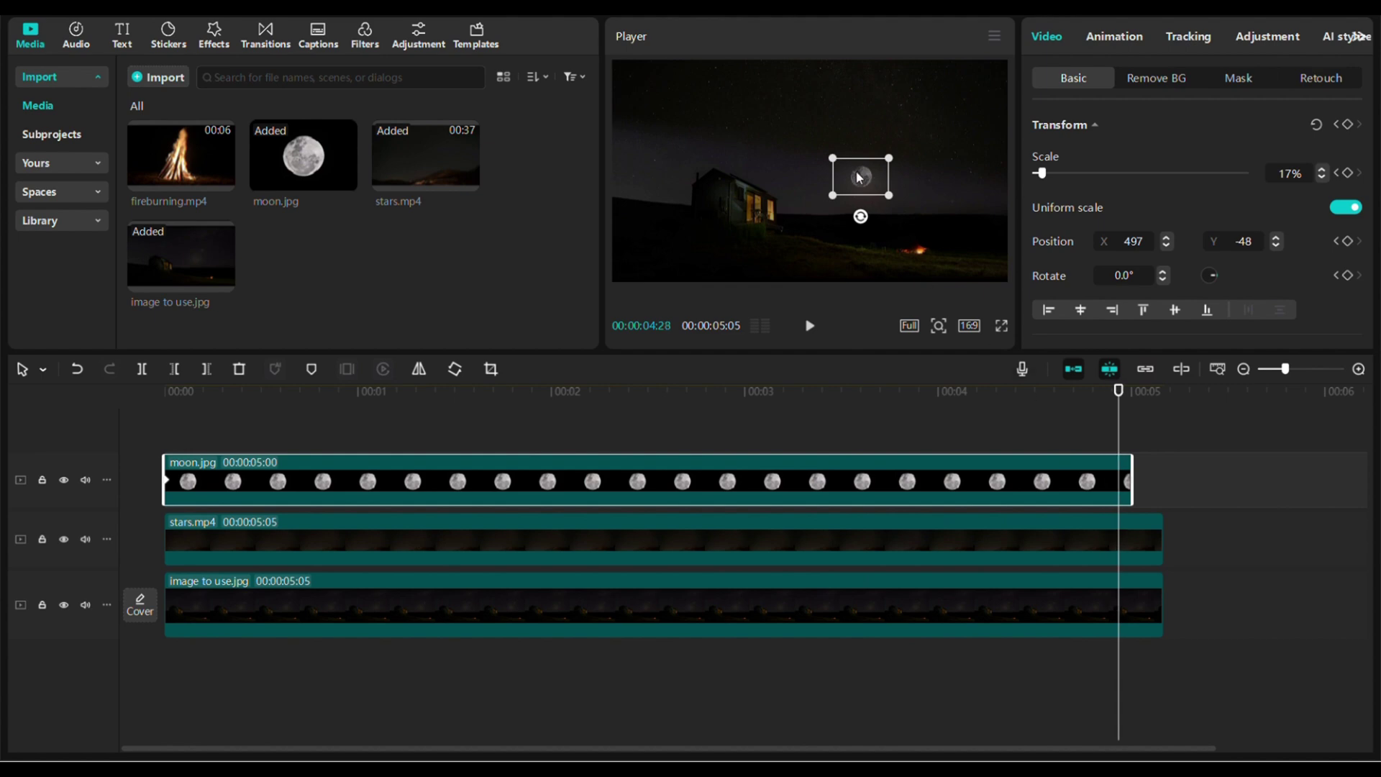
drag(862, 178, 866, 179)
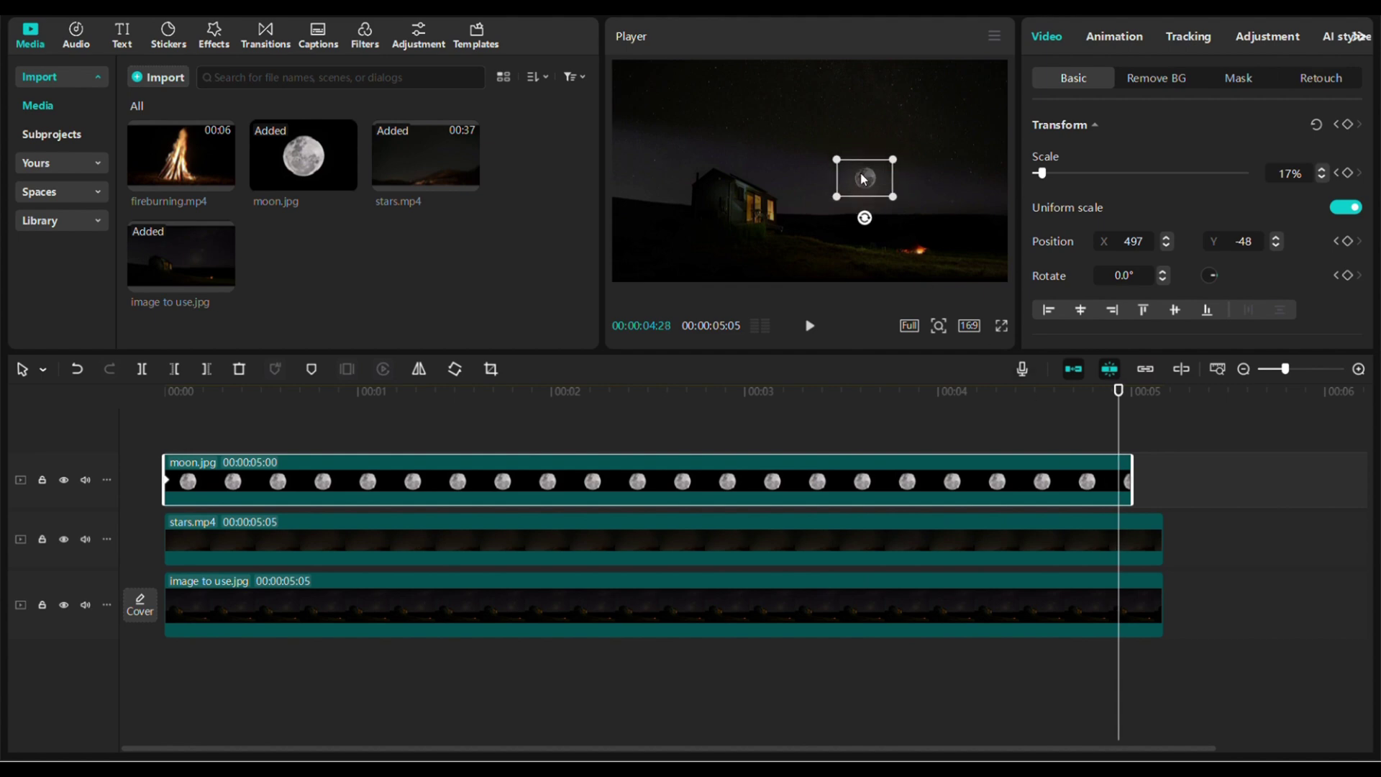
drag(1129, 487, 1155, 481)
click(1133, 482)
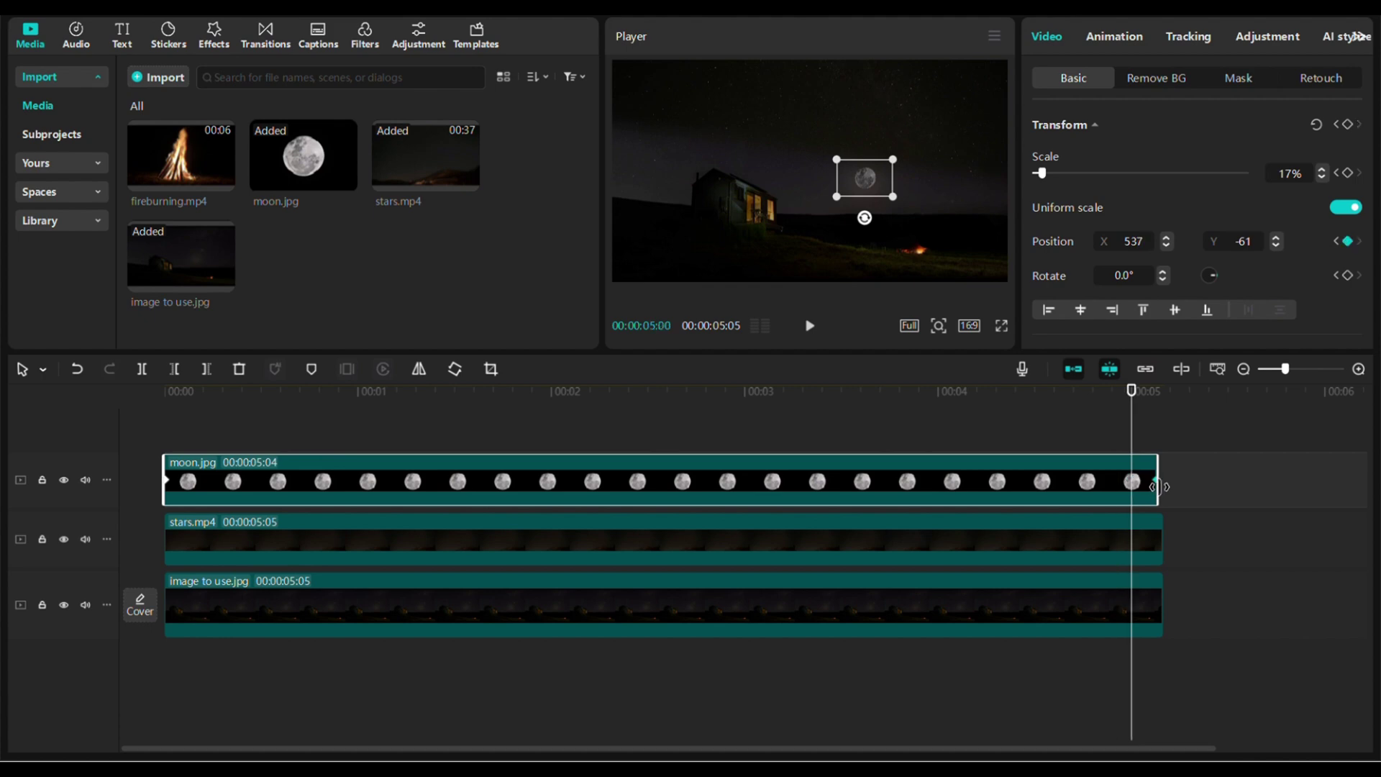
drag(1134, 433, 164, 431)
key(ctrl+z)
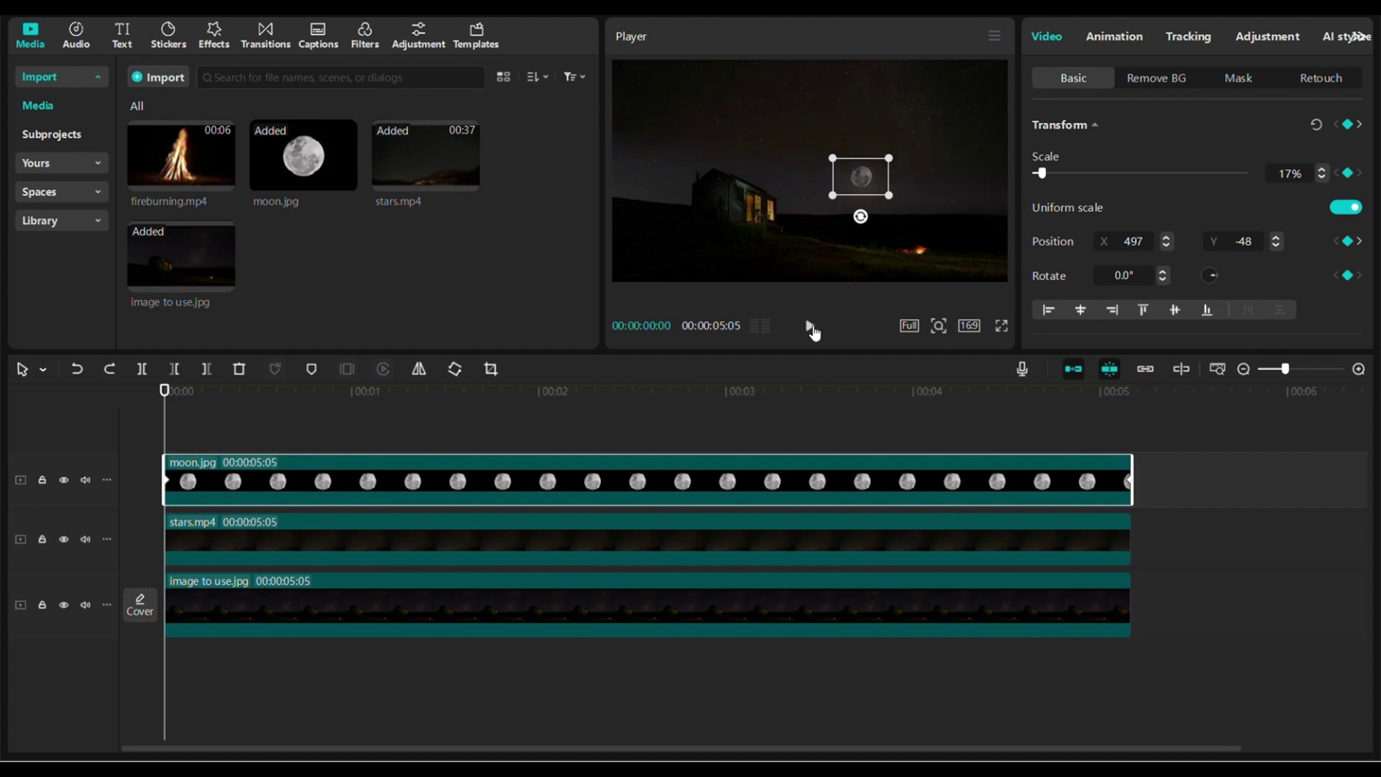
click(811, 327)
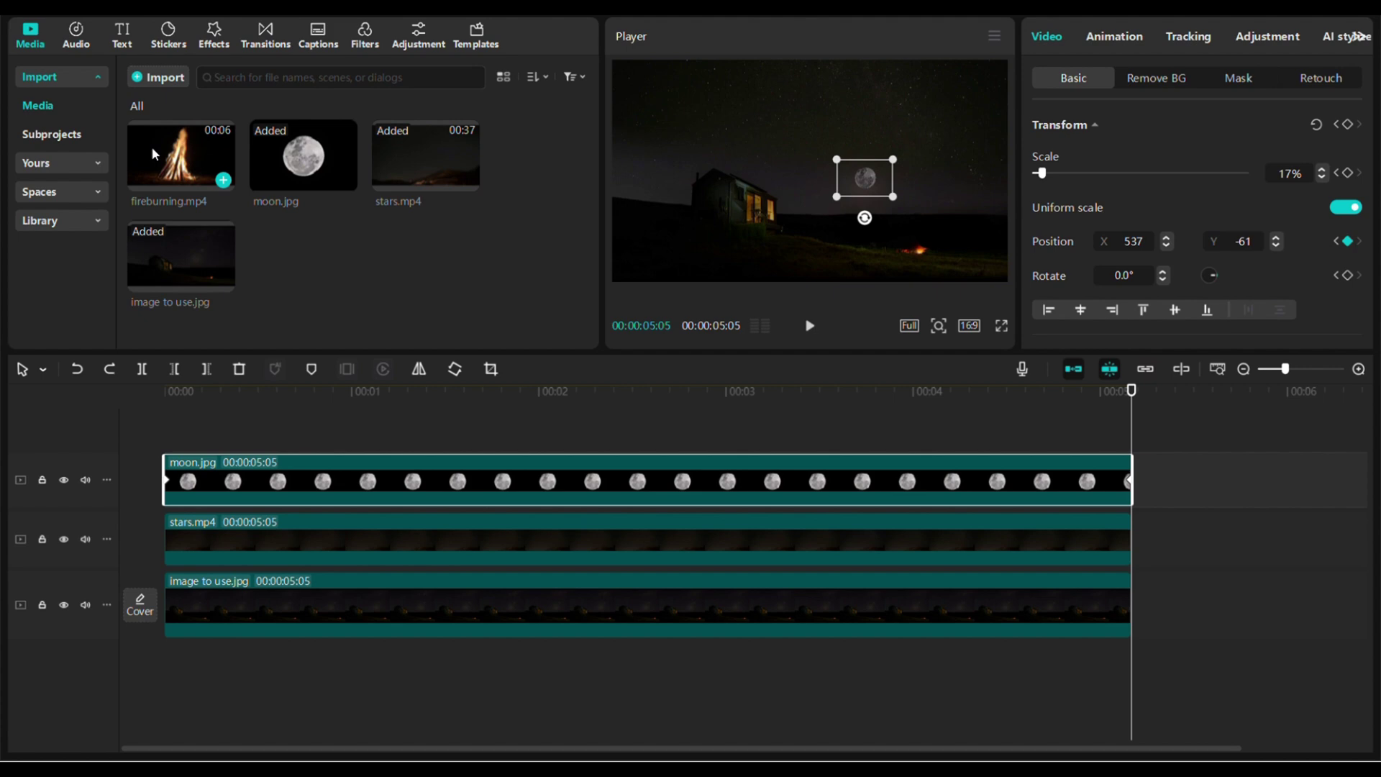
Add fireburning.mp4 on a new top track, trim it to 00:00:05:05, and expand its Blend settings
drag(216, 178, 152, 417)
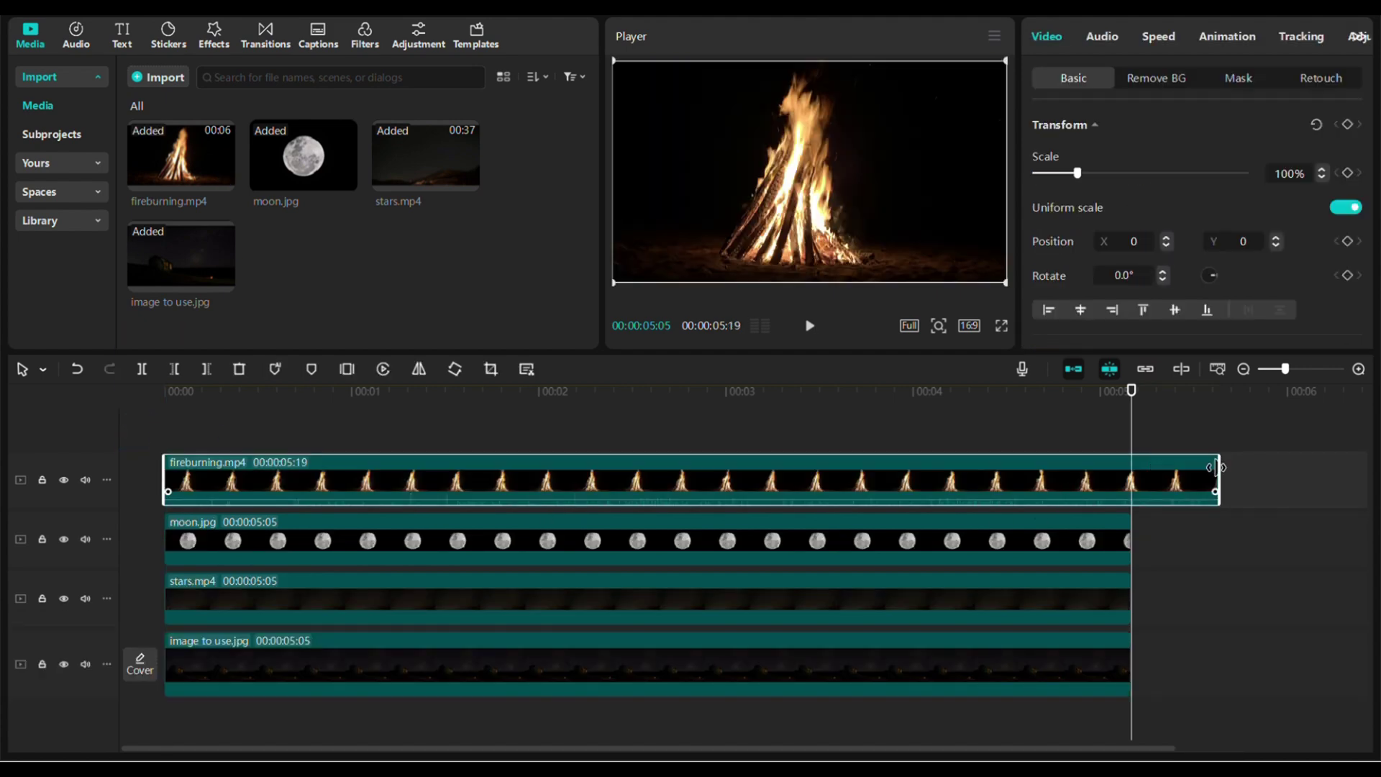
drag(1213, 469, 1126, 476)
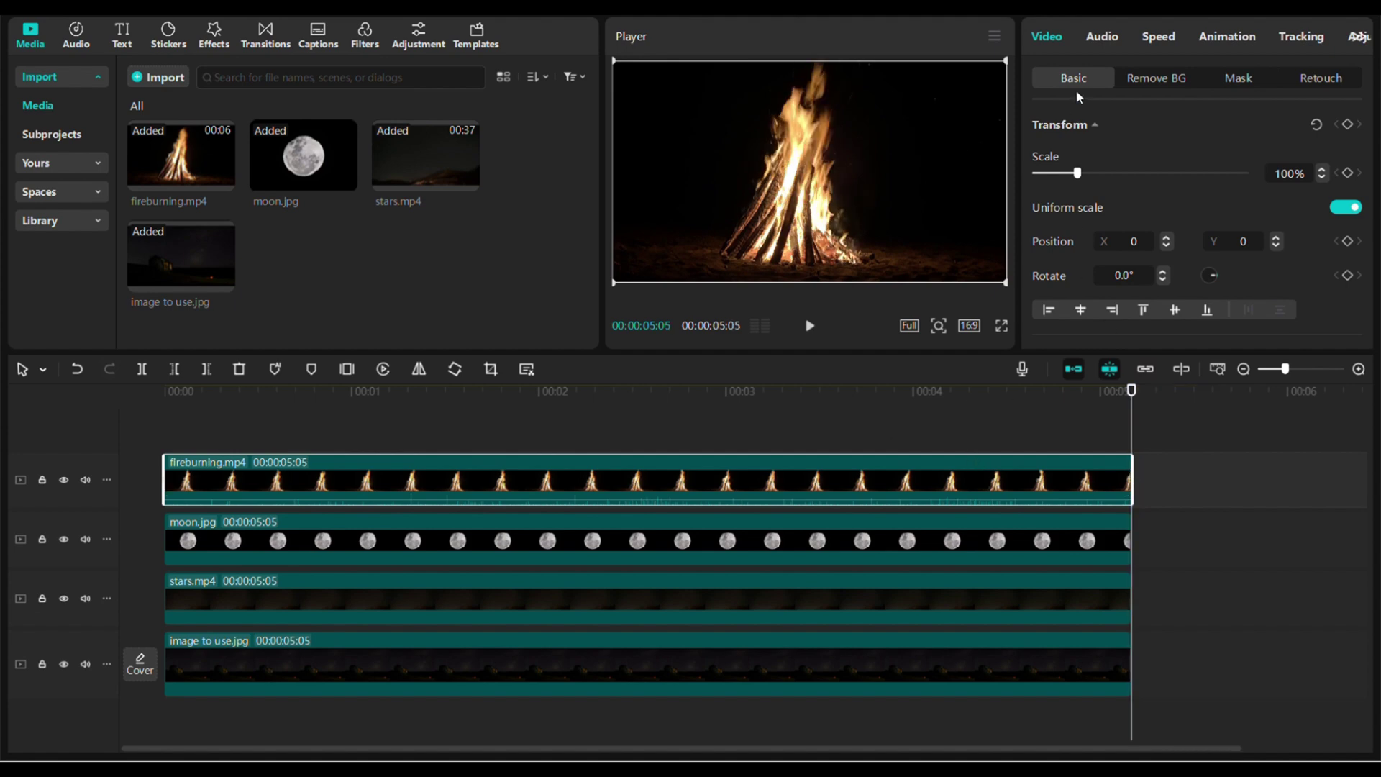
scroll(1080, 206, down, 3)
click(1065, 232)
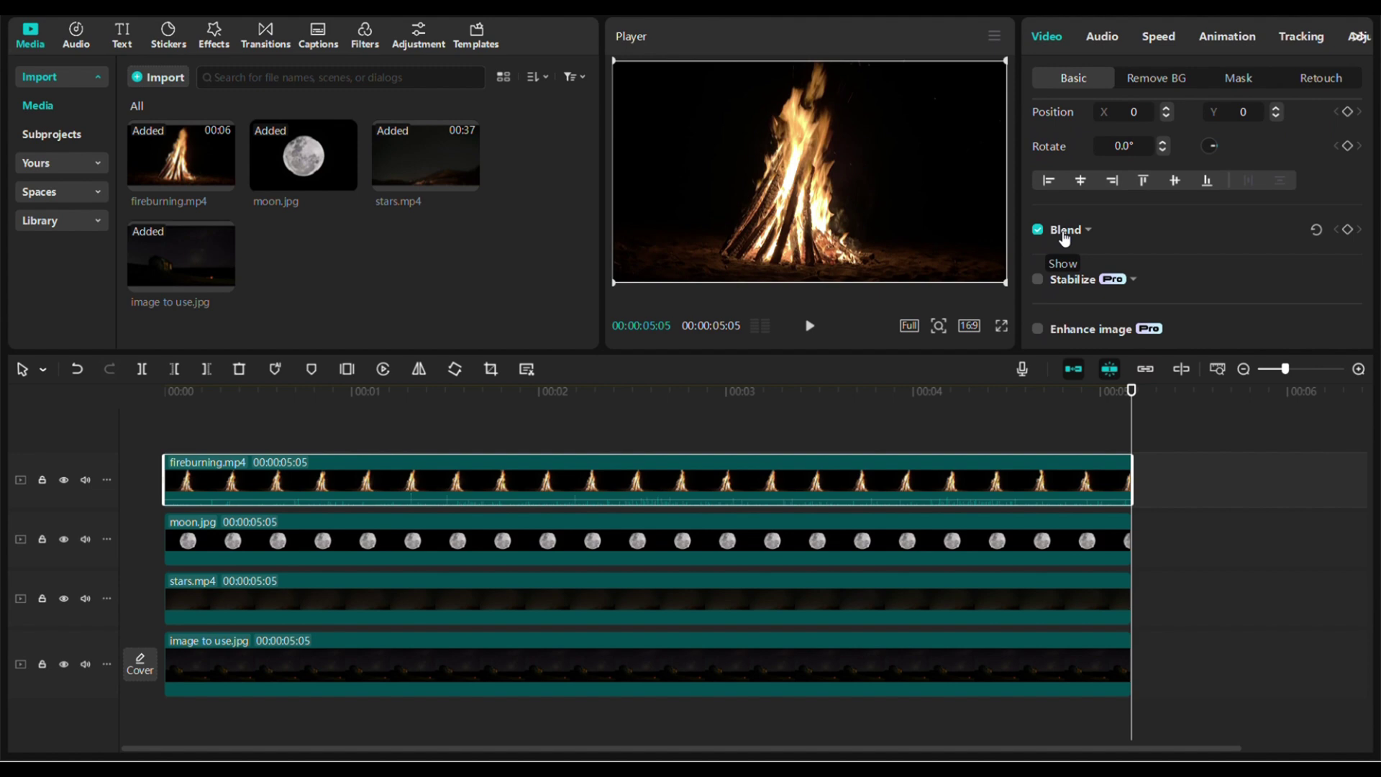
click(1066, 232)
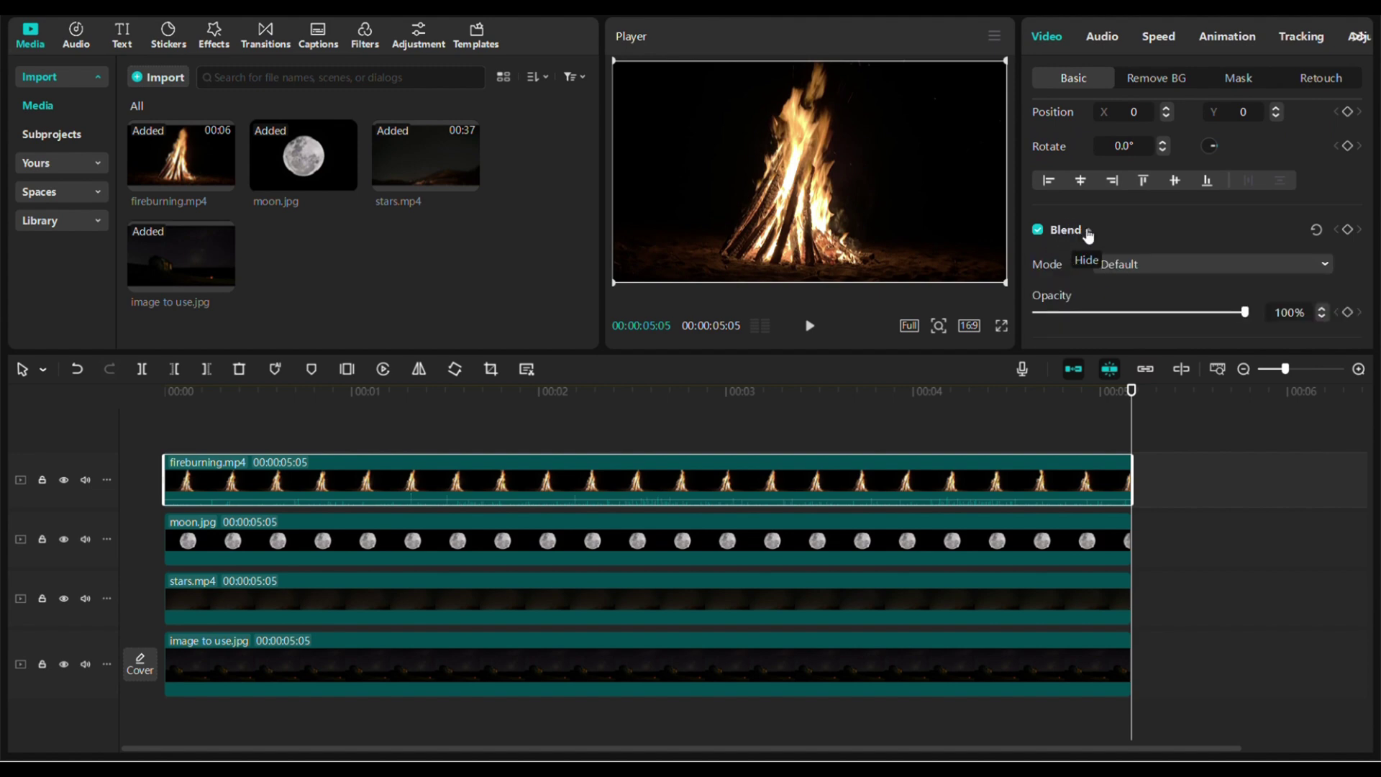
Set the fire clip to Screen blend, shrink it, and move it onto the lower-right campfire
click(1184, 261)
click(1136, 349)
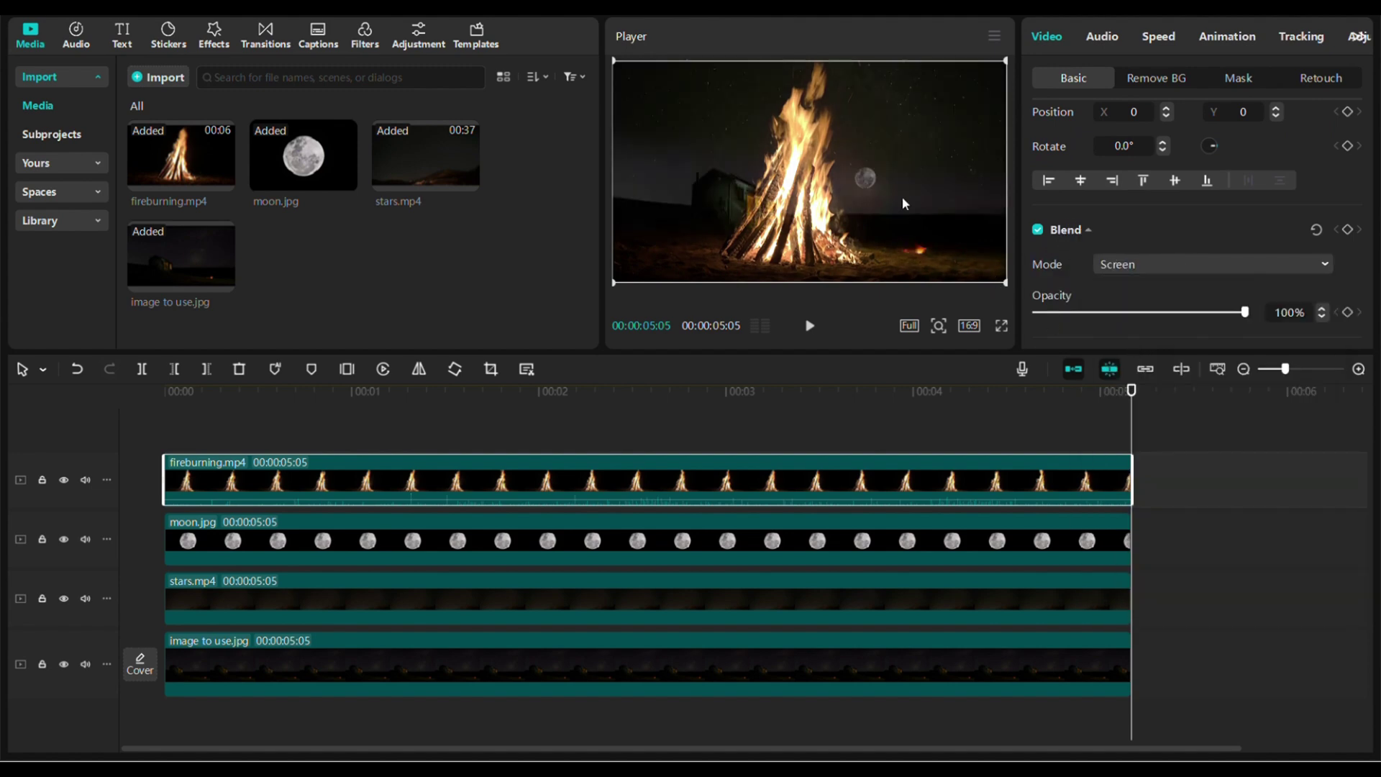
drag(631, 77, 844, 233)
drag(822, 173, 936, 243)
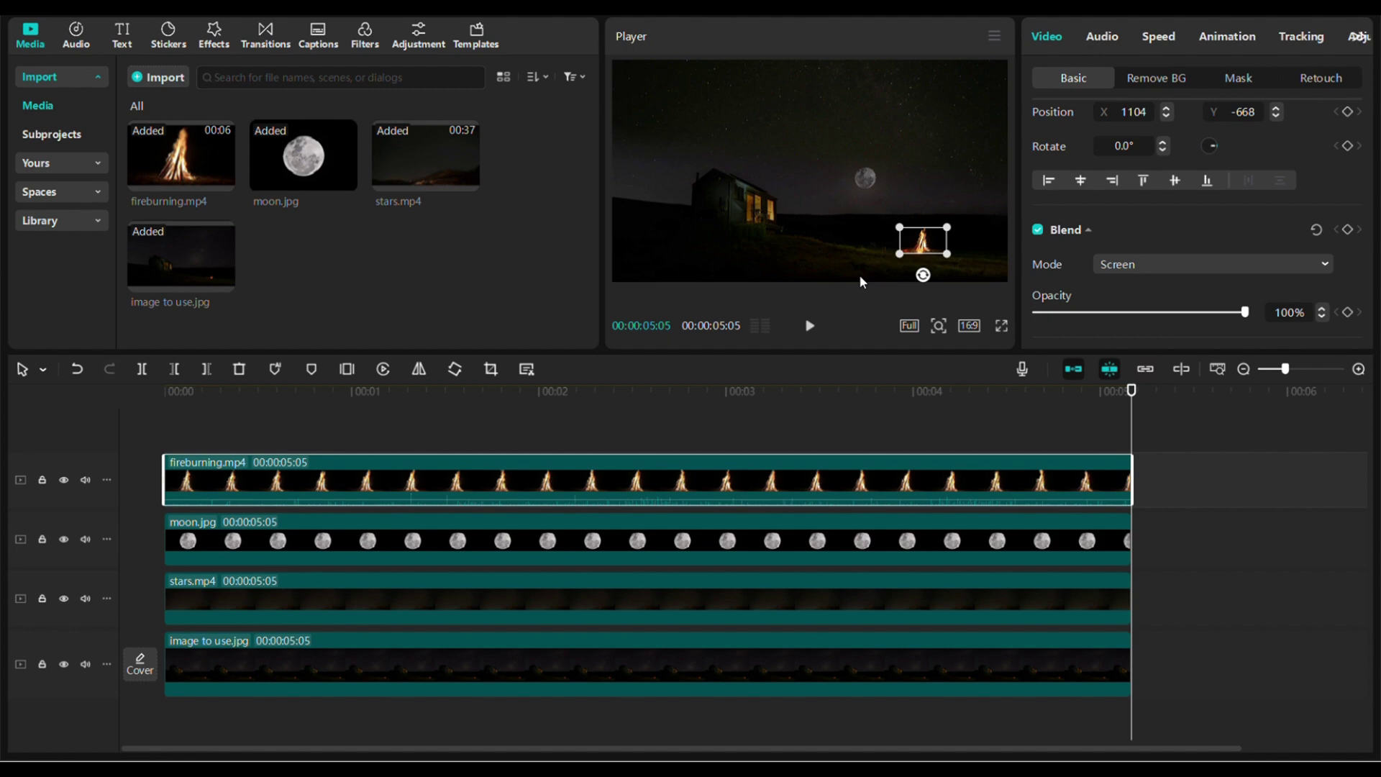
Preview playback and fine-tune the fire's size and position to X 1060, Y -612
click(813, 328)
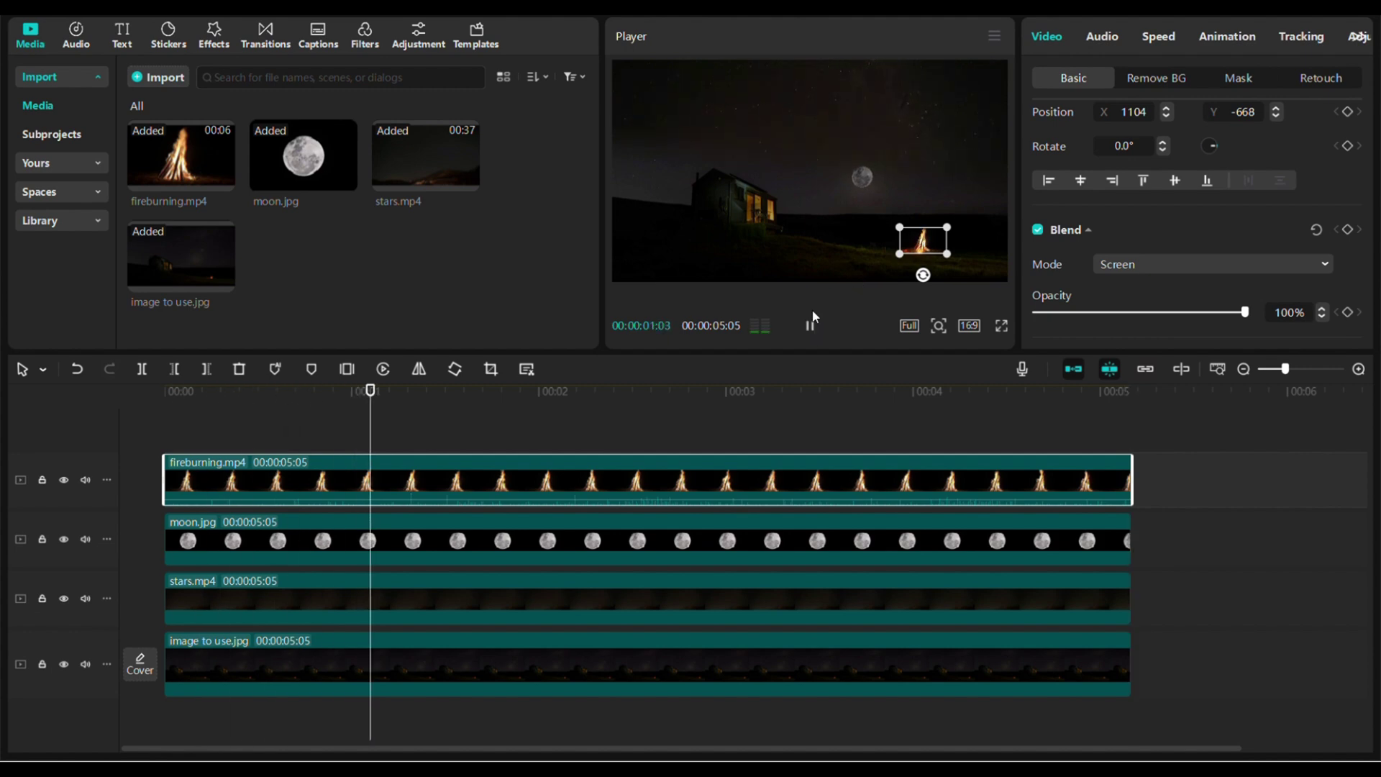
click(815, 327)
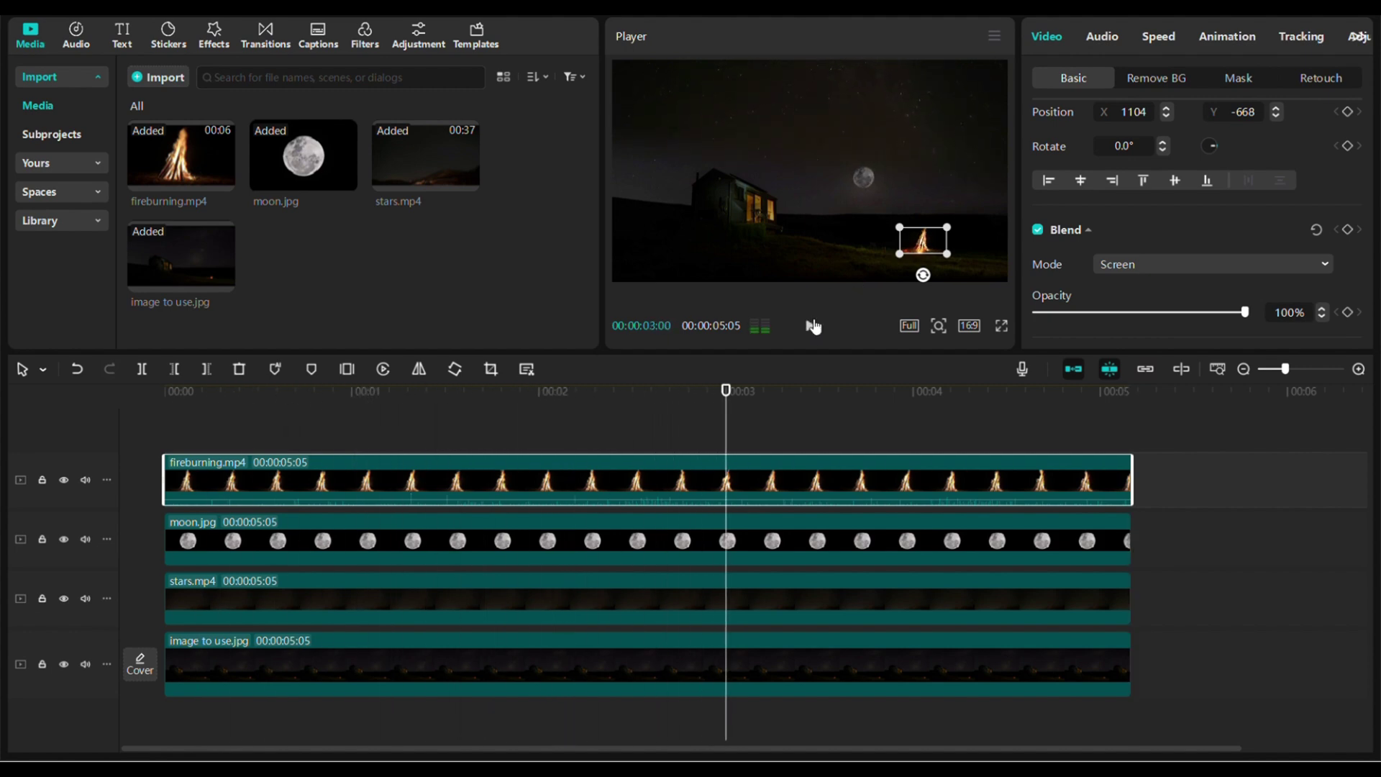
click(813, 327)
click(809, 325)
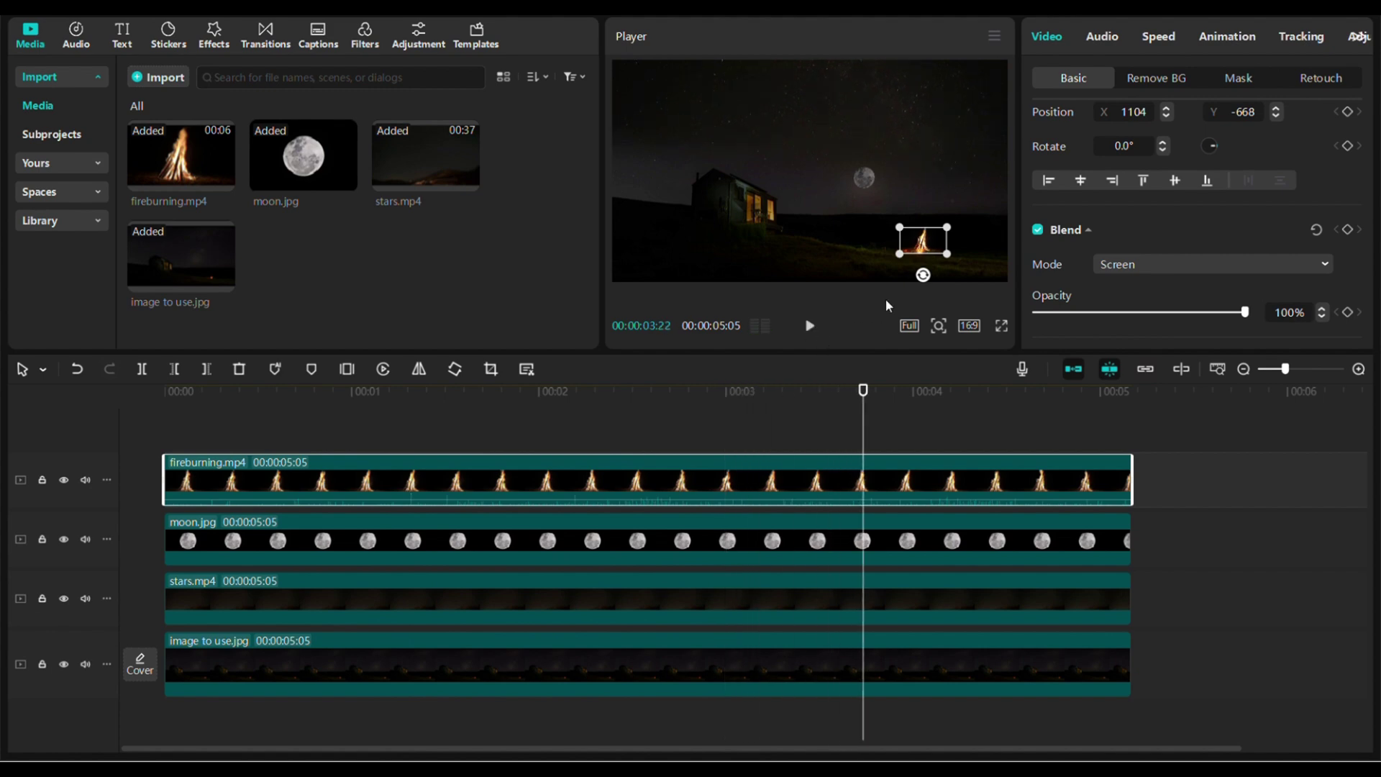
drag(947, 228, 967, 214)
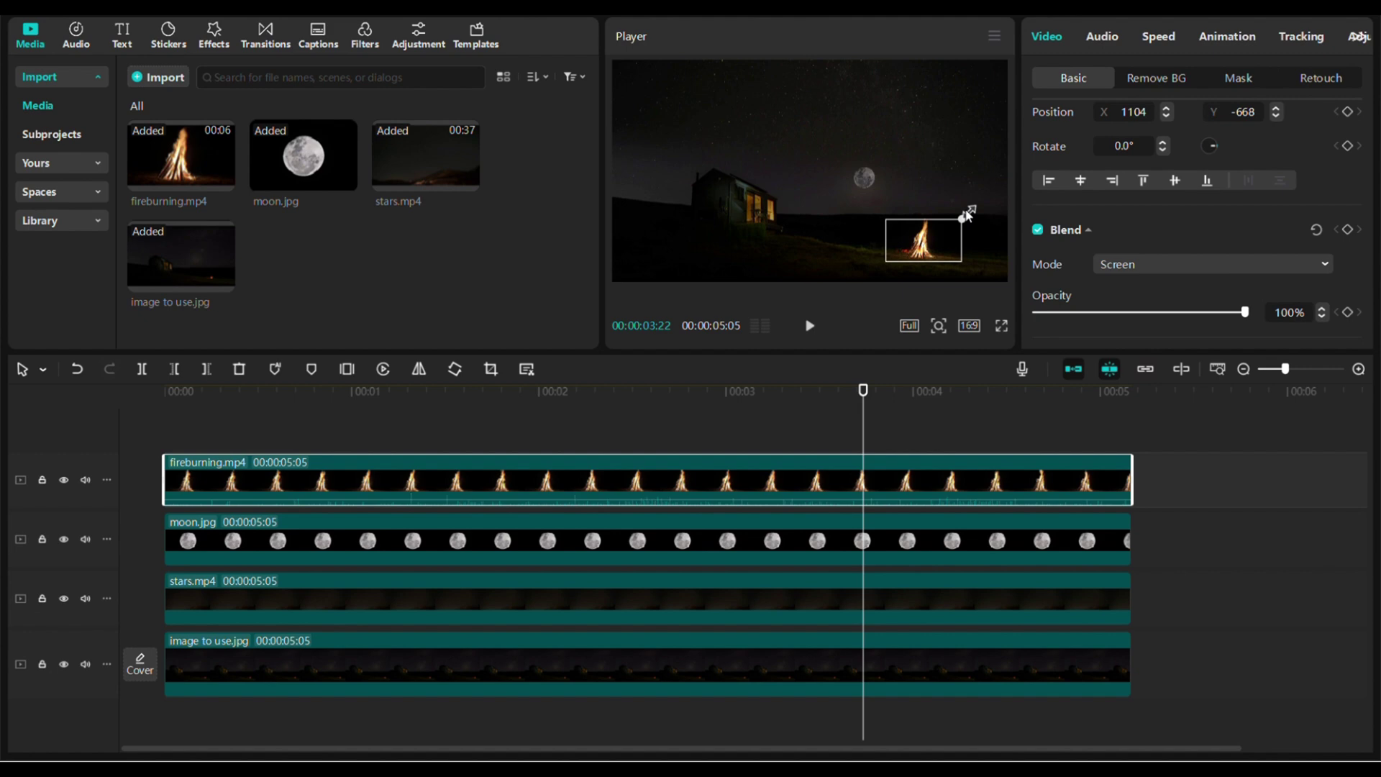
drag(911, 250, 905, 243)
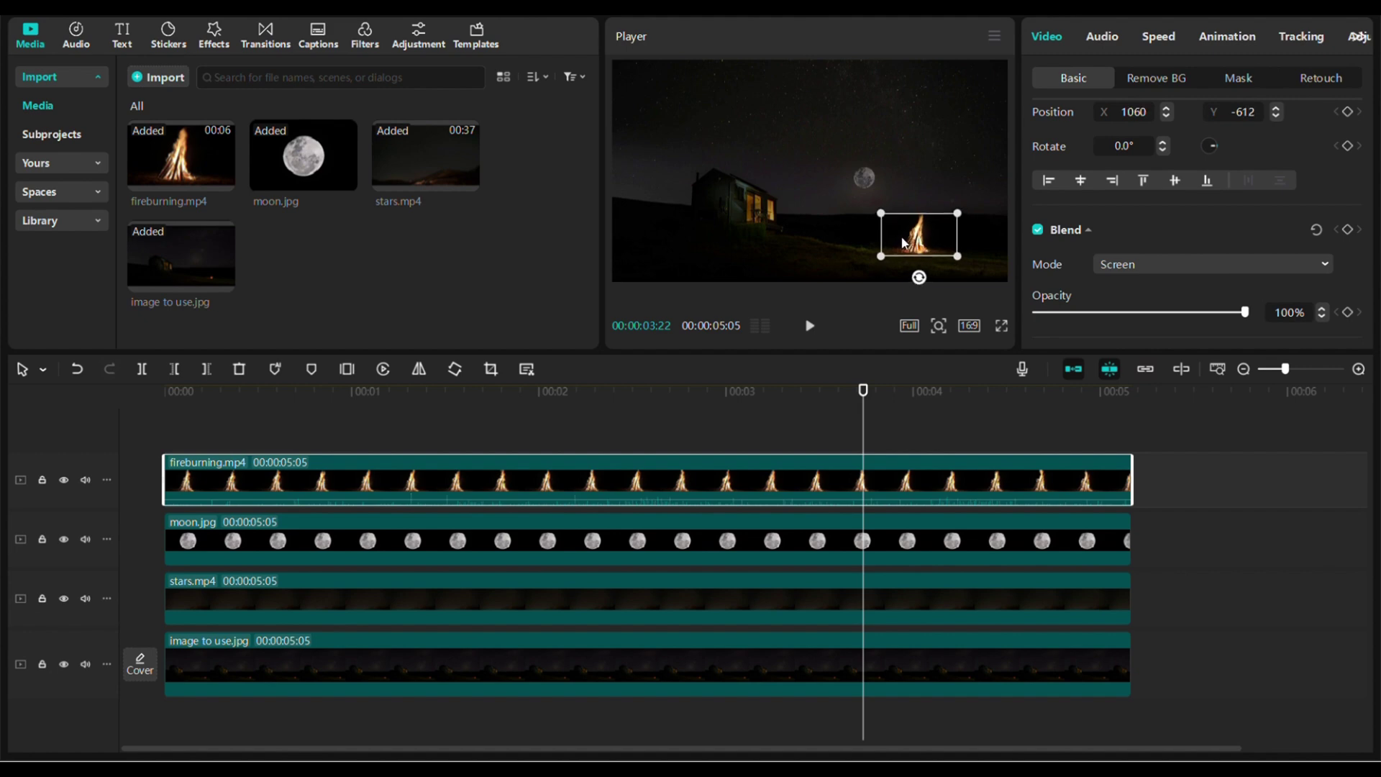
Warm the fire clip's temperature to 44 and raise its exposure to 12, leaving other sliders at 0
click(1361, 37)
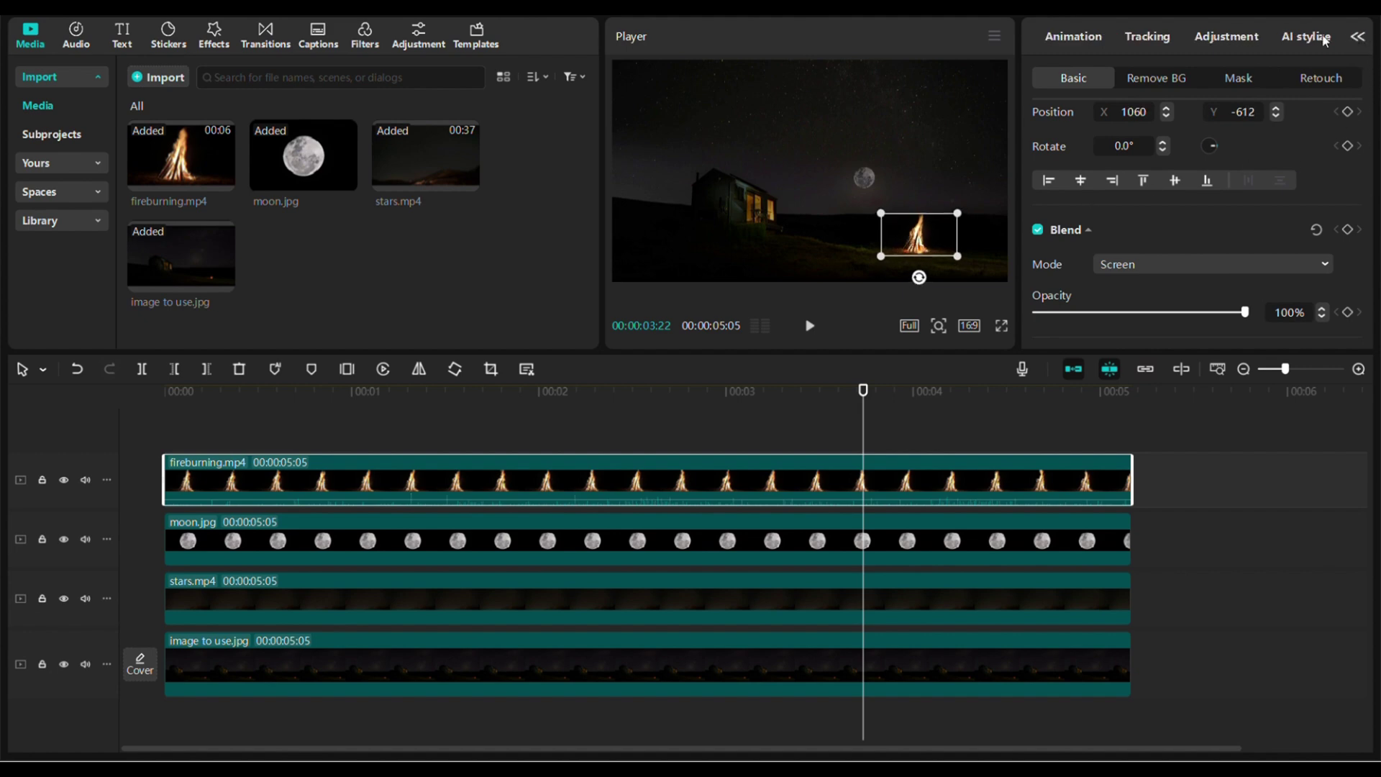
click(1242, 42)
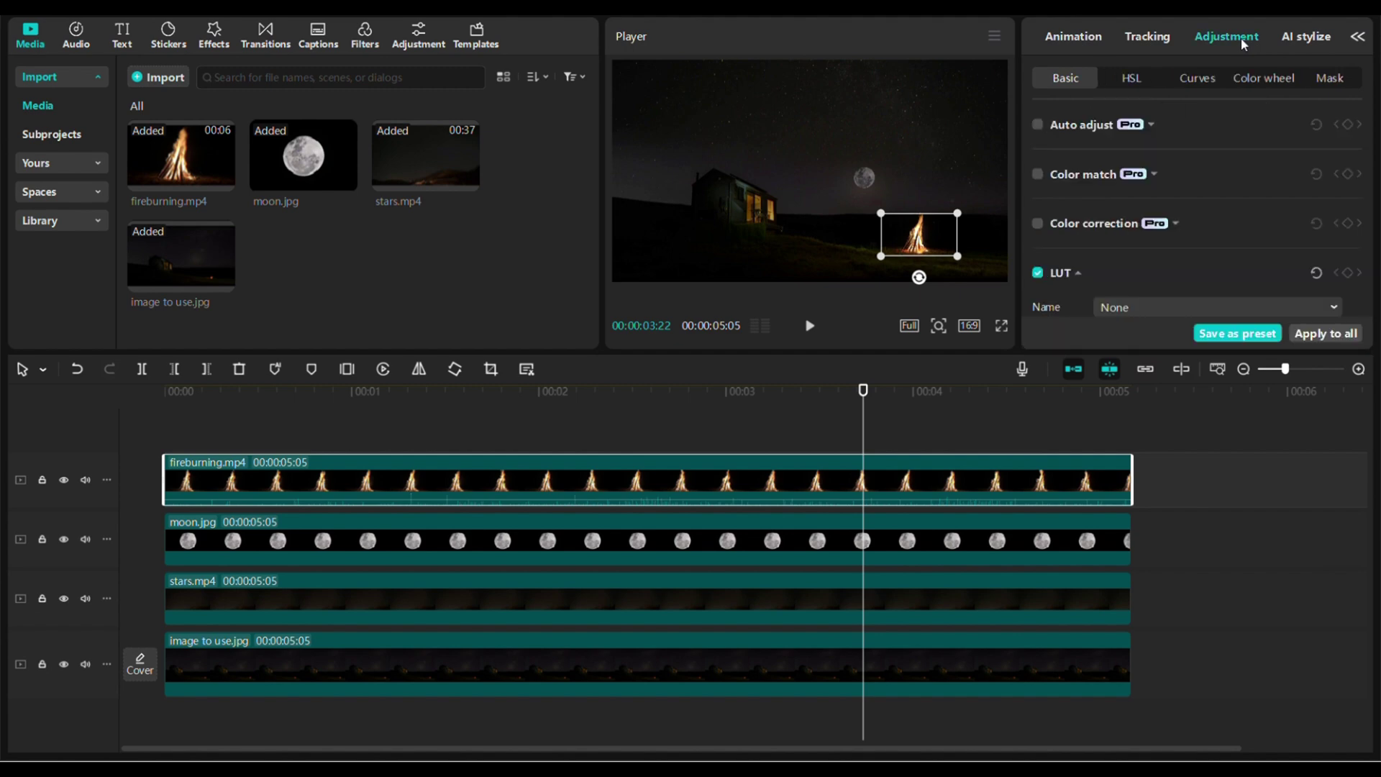
scroll(1202, 192, down, 4)
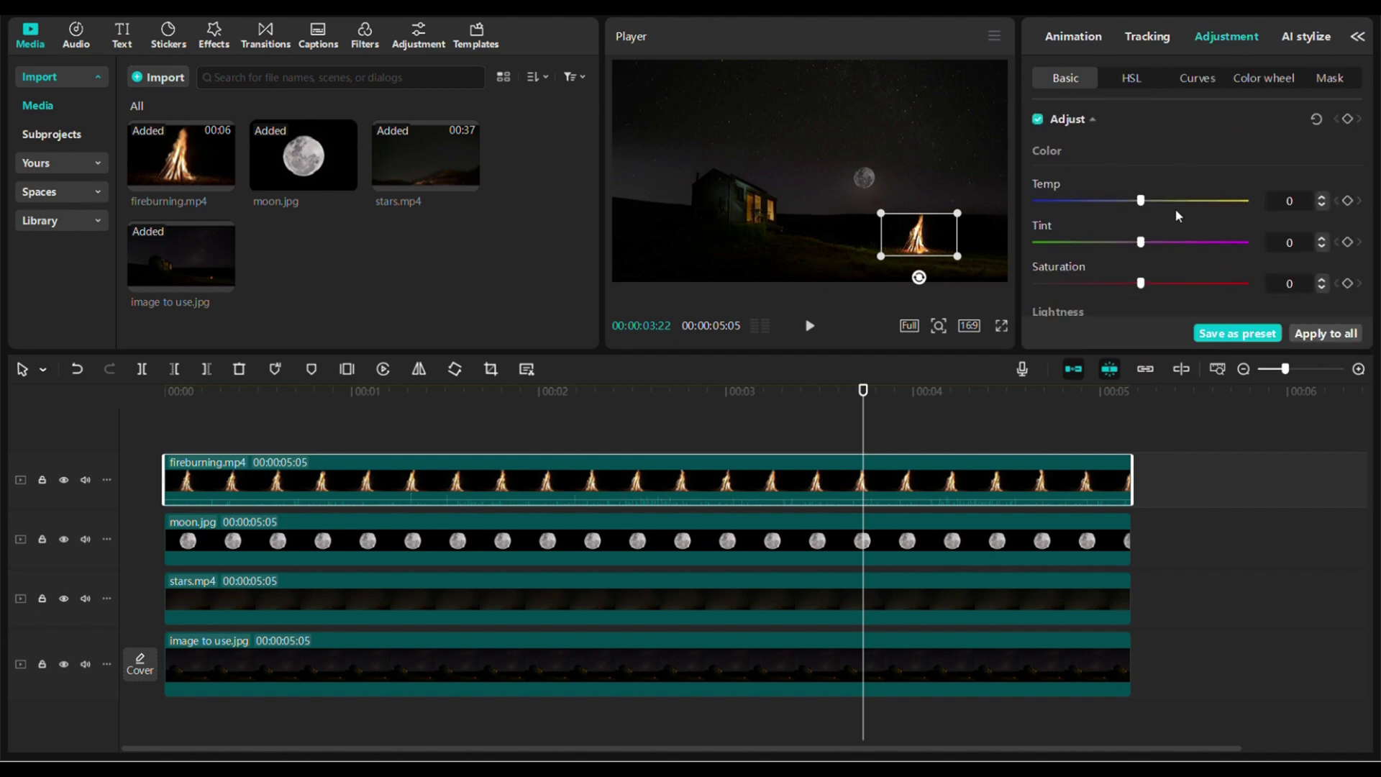
drag(1151, 198, 1249, 200)
scroll(1179, 222, down, 3)
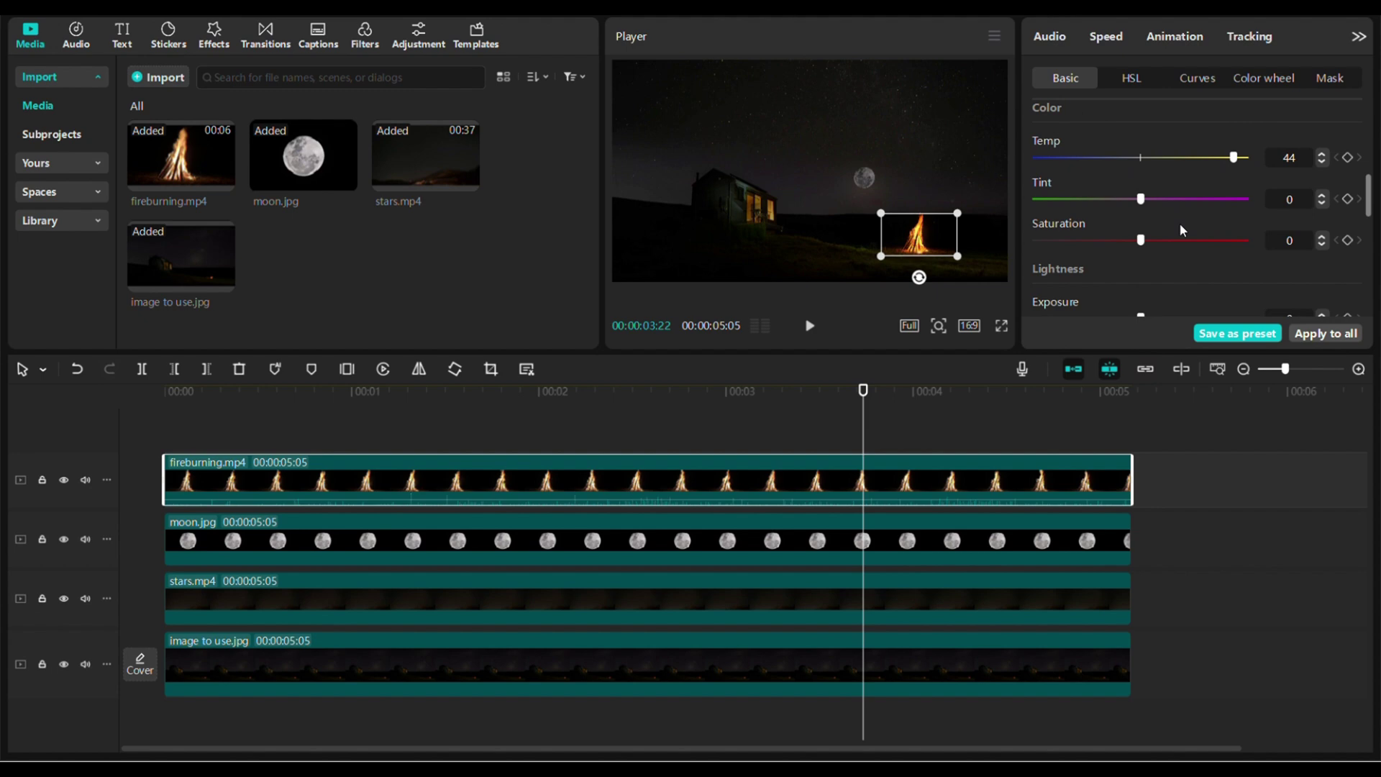
scroll(1180, 231, up, 1)
drag(1150, 185, 1106, 212)
scroll(1146, 255, down, 2)
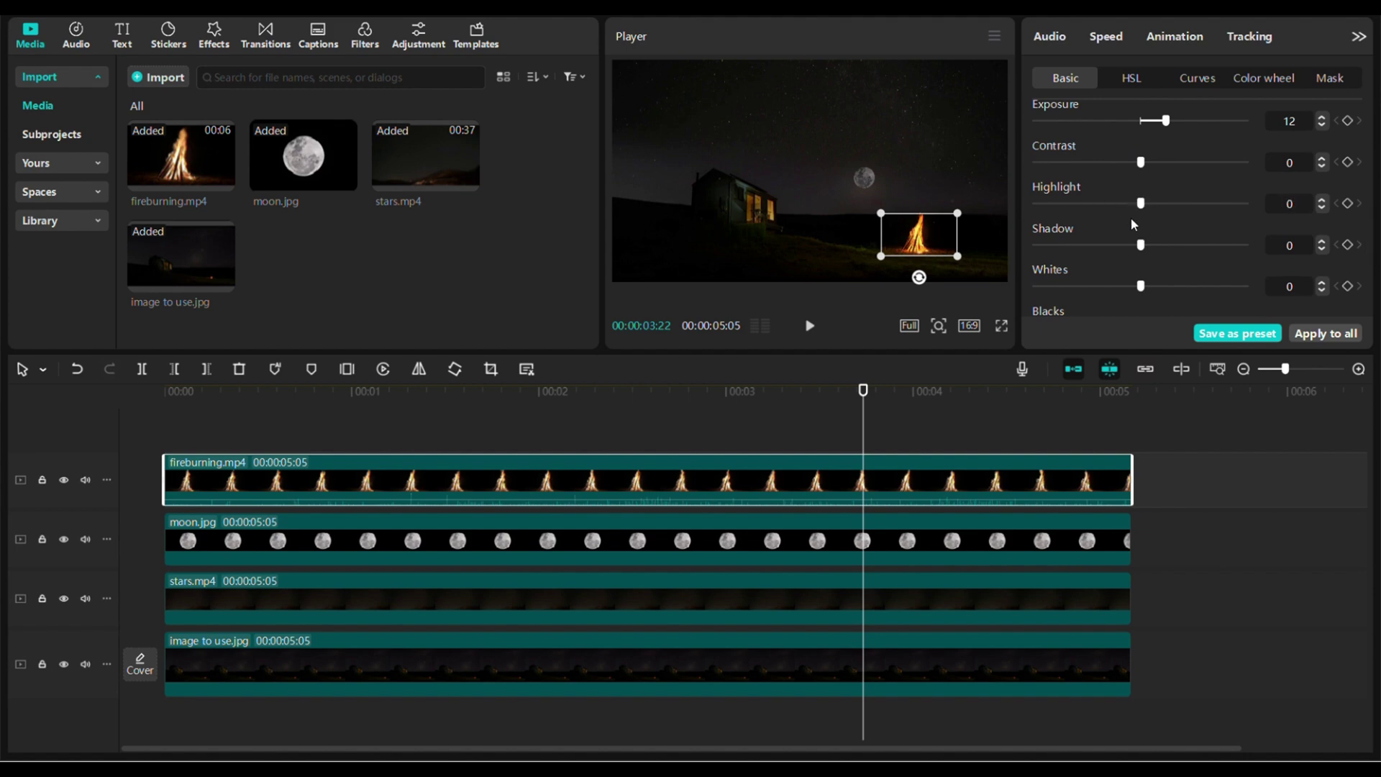
scroll(1131, 223, down, 2)
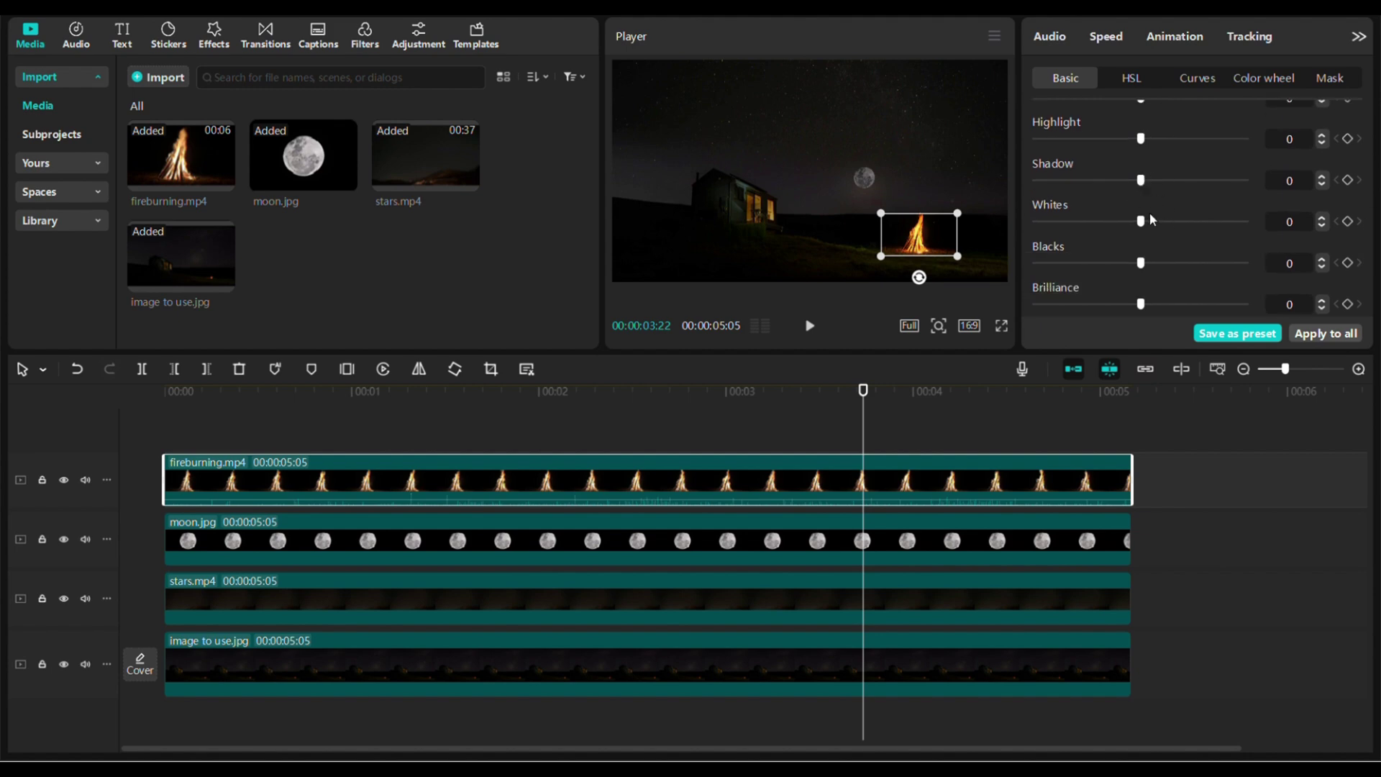
scroll(1161, 229, up, 10)
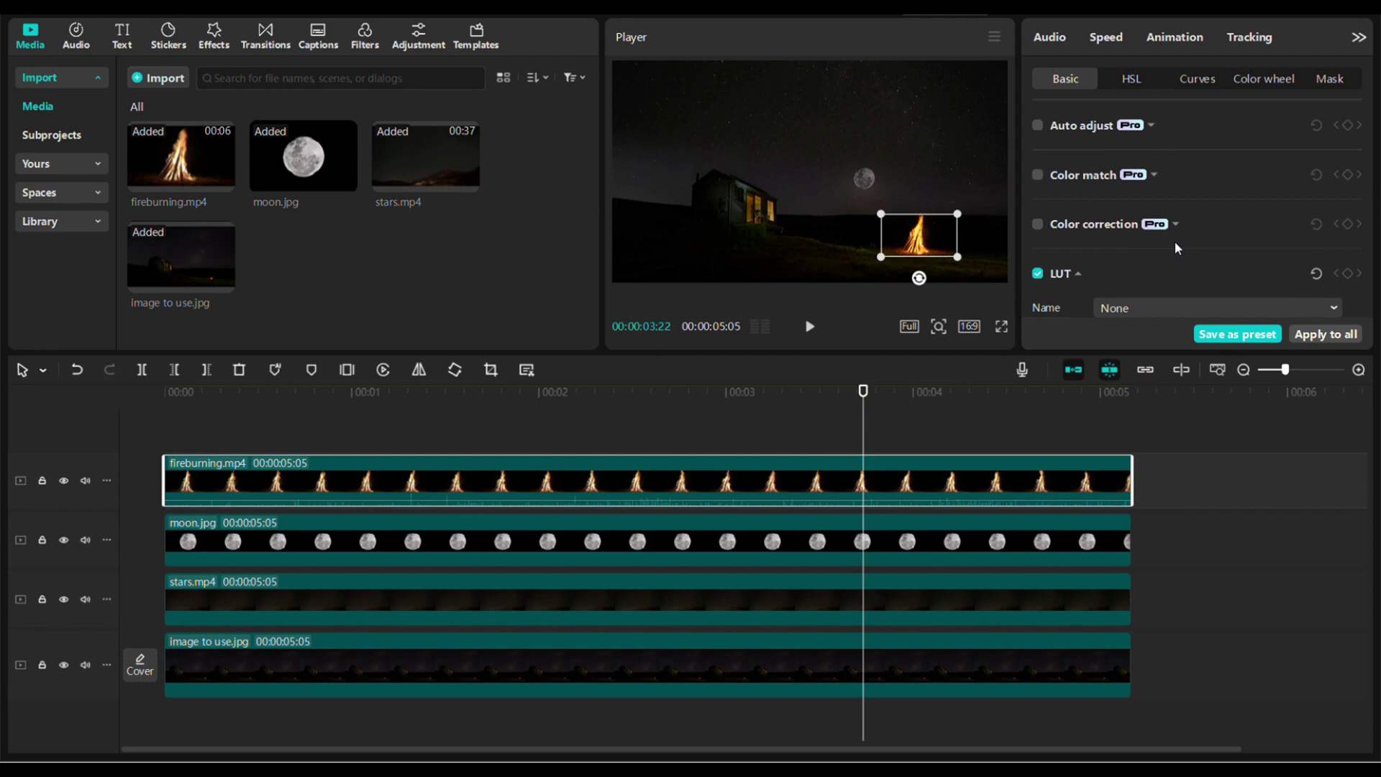
Duplicate image to use.jpg onto a new track above and apply the Strobe effect to the copy
click(542, 668)
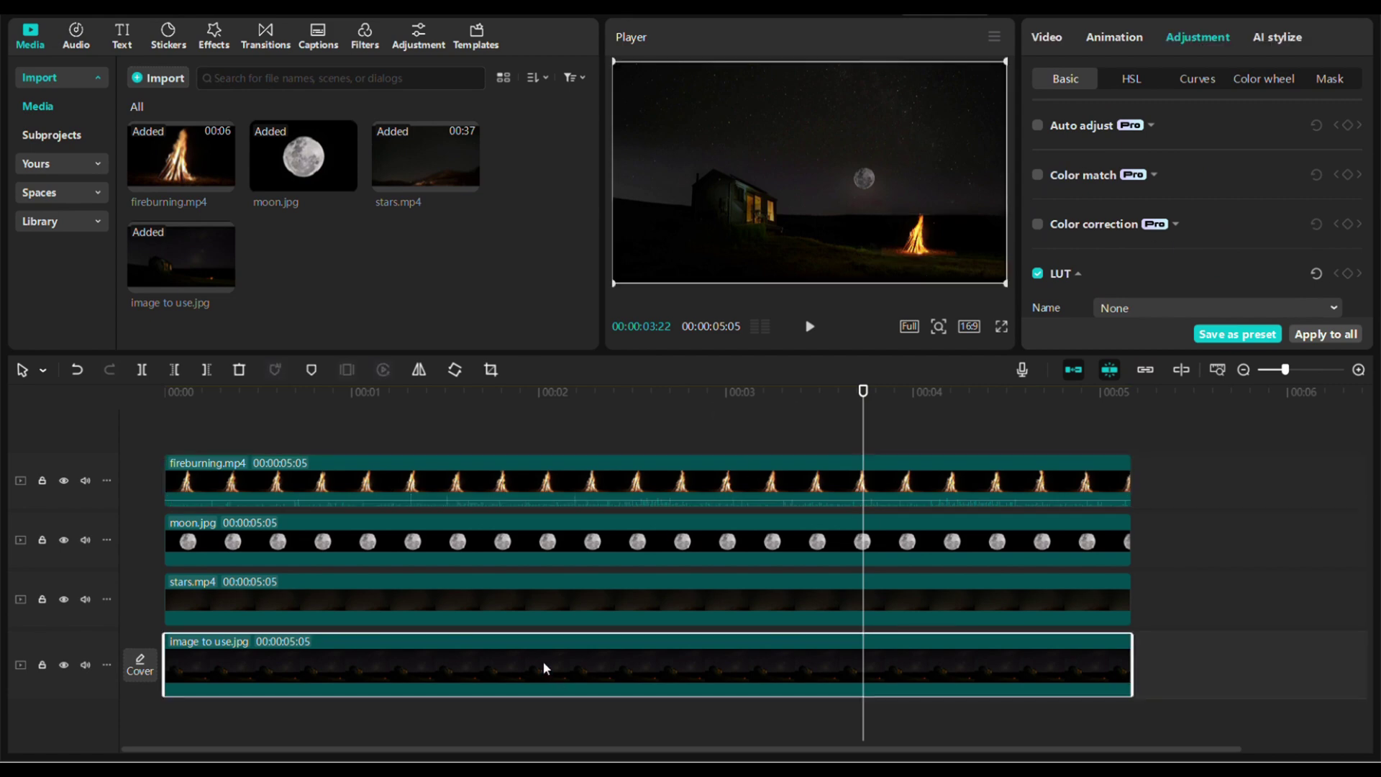
drag(542, 658, 405, 636)
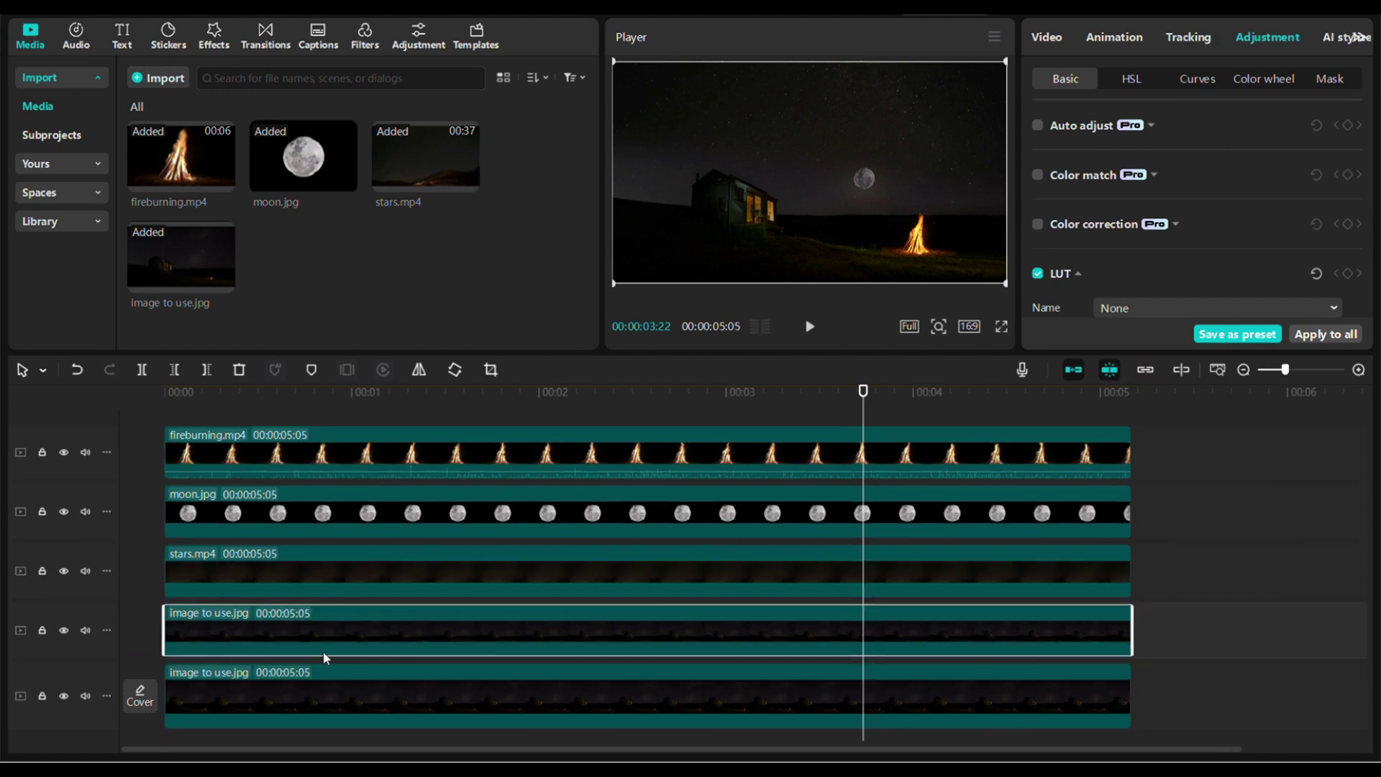
click(211, 43)
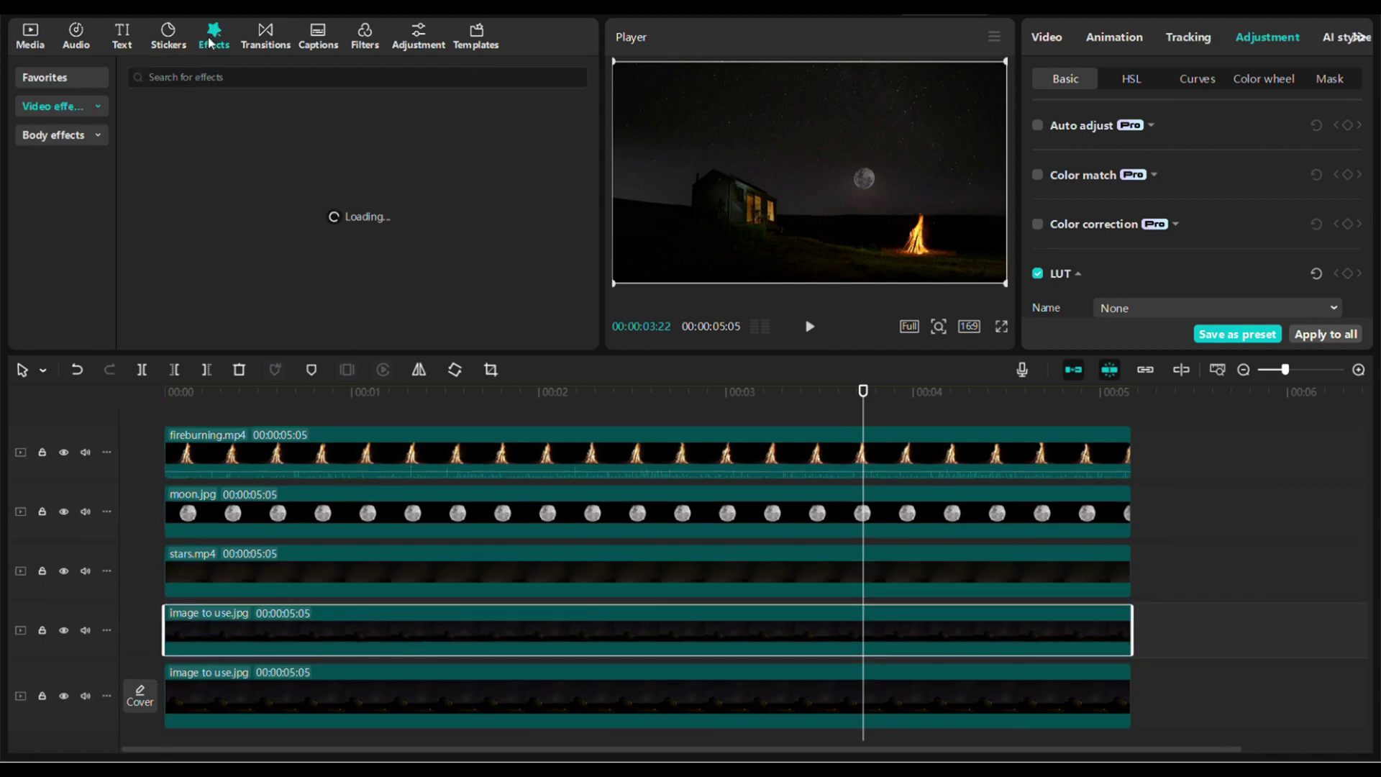
click(218, 78)
text(str)
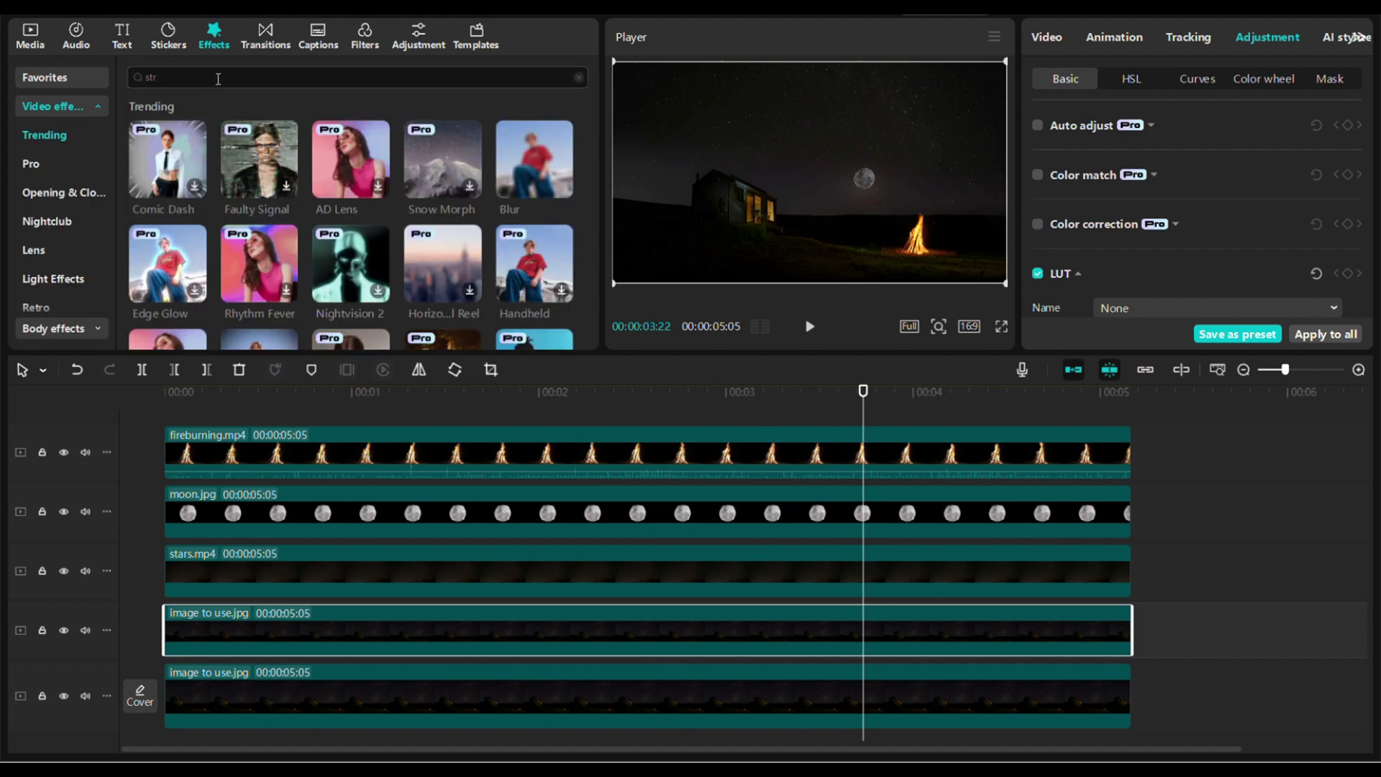
text(obe)
key(Return)
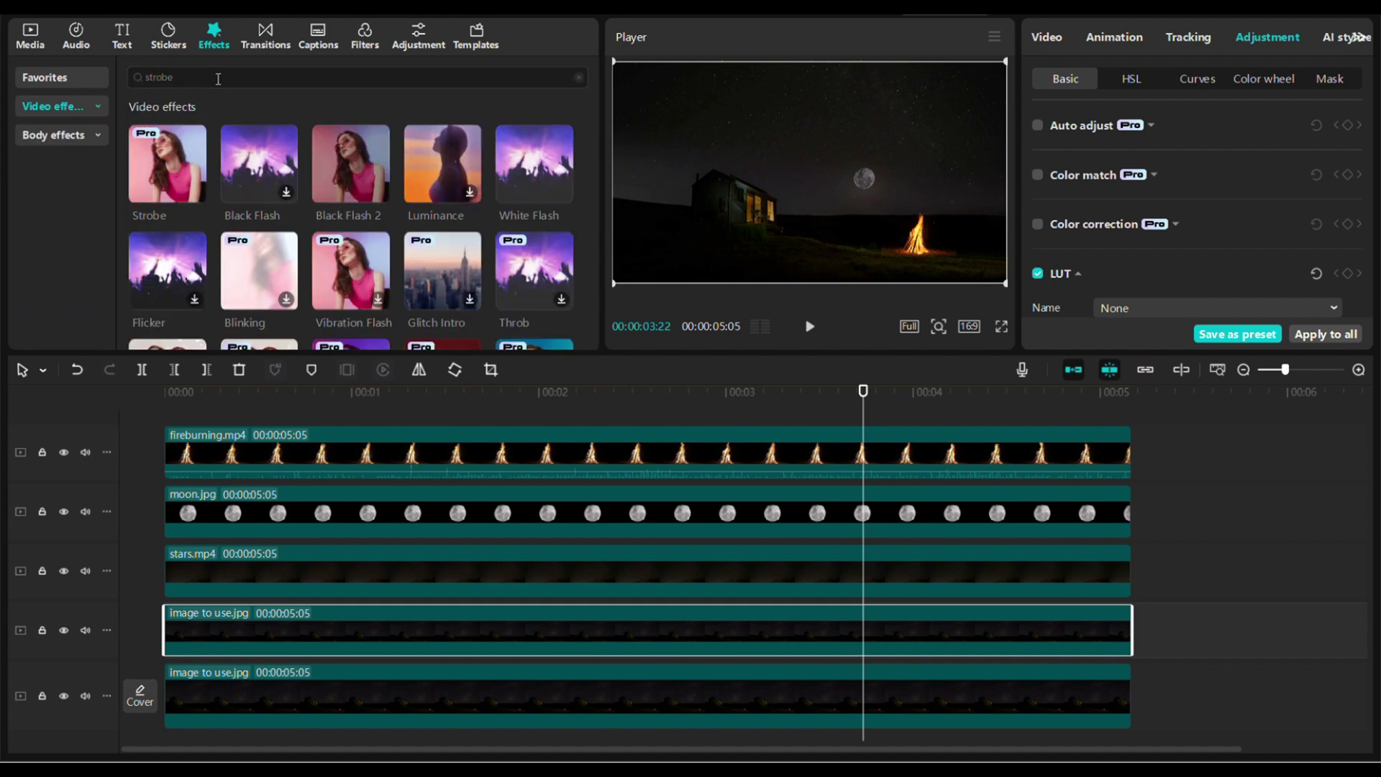
drag(179, 188, 213, 631)
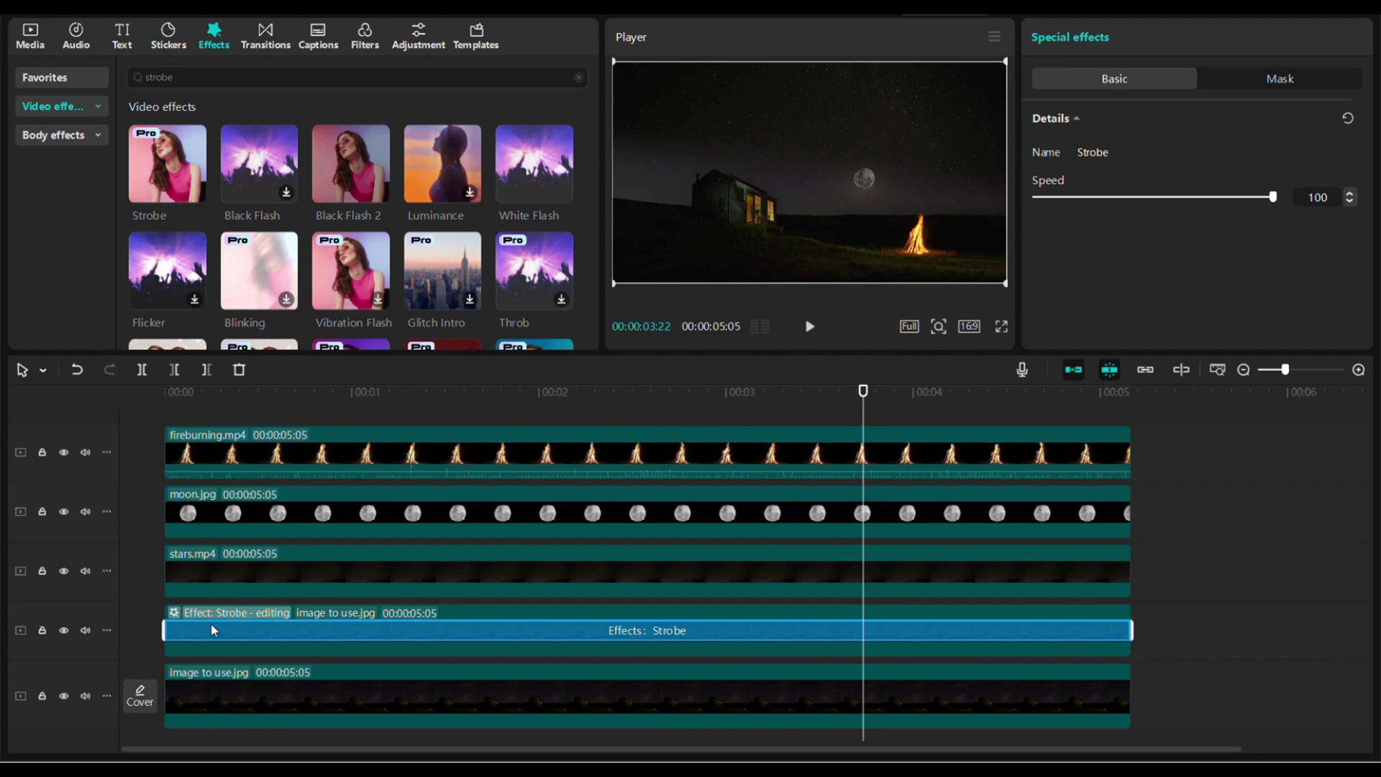
Preview the composite, then lower the Strobe effect speed from 100 to 23
click(809, 326)
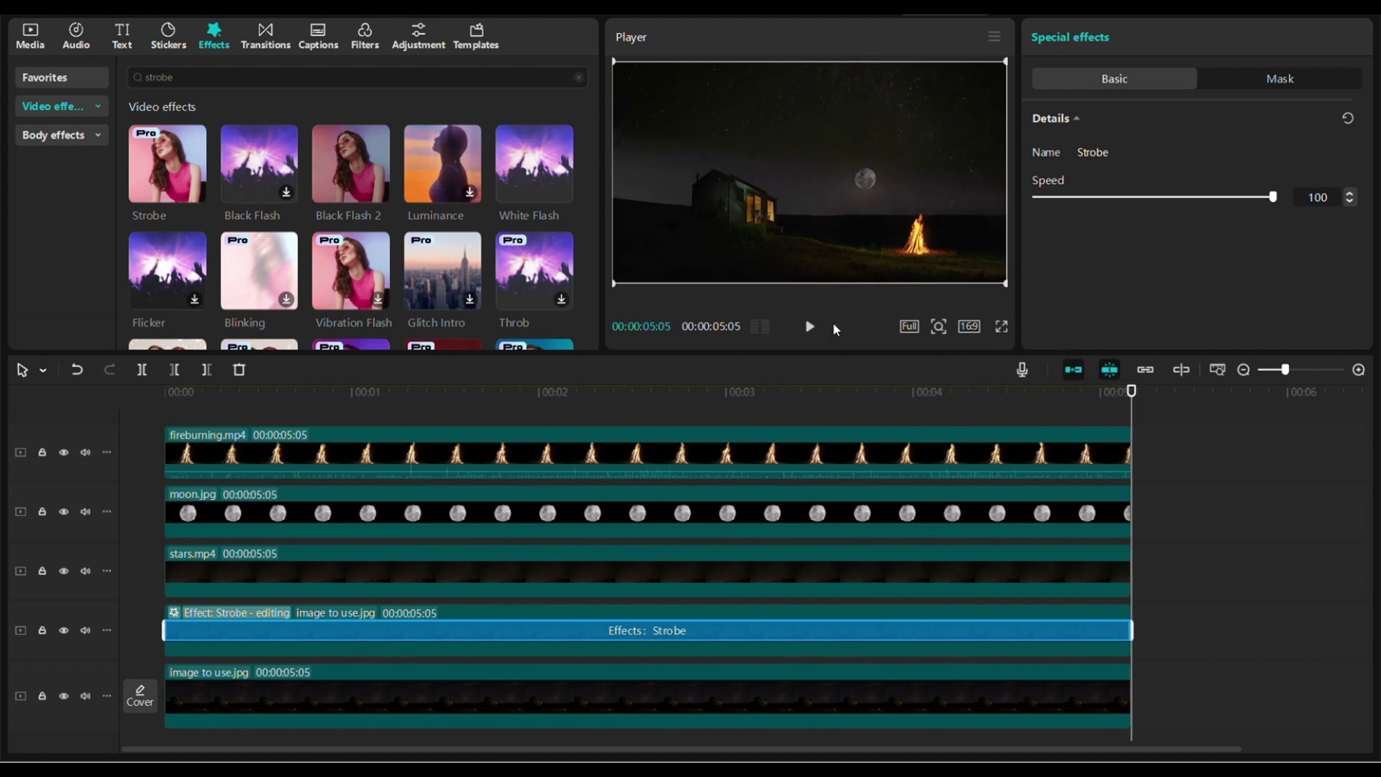
drag(1144, 208, 1092, 205)
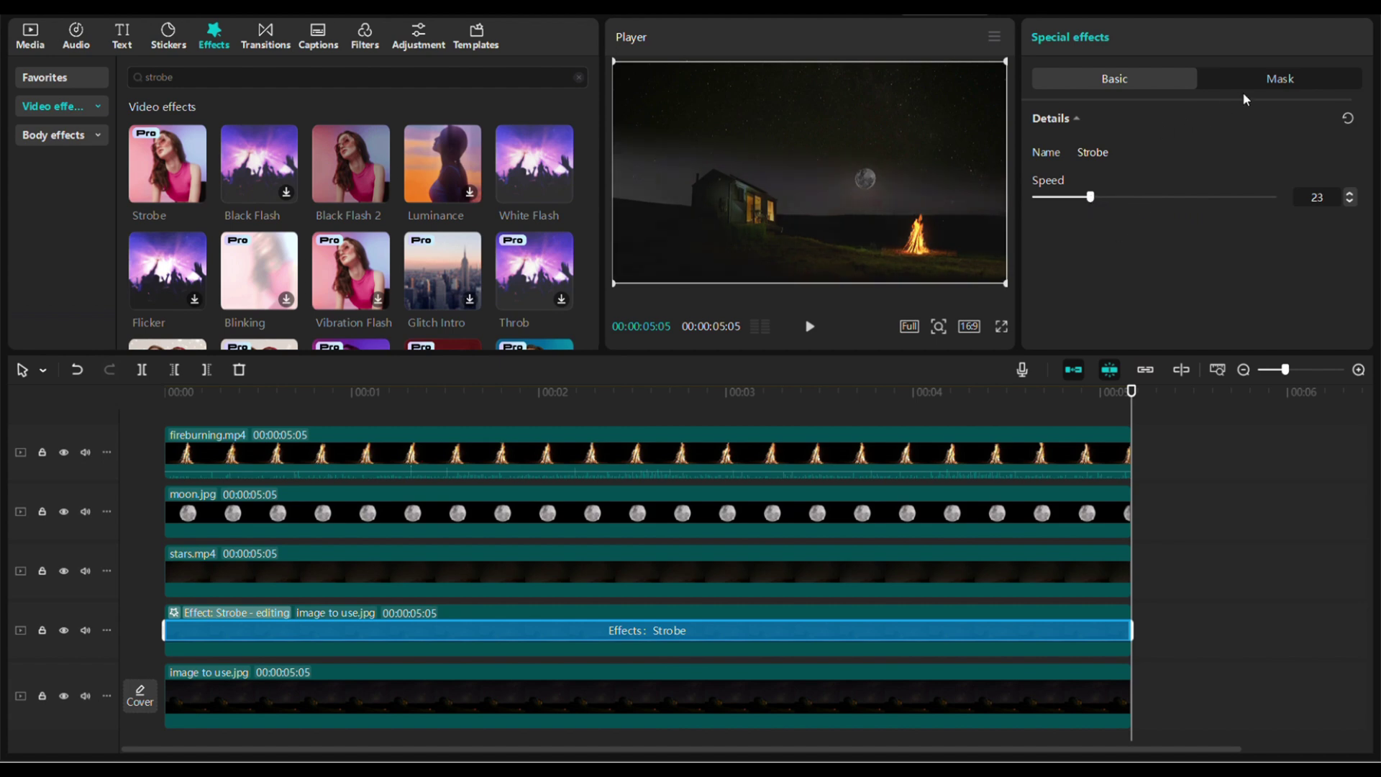
Add a Circle mask to the Strobe effect, shrunk to 46×46 at X -345, Y -216 over the house
click(1266, 81)
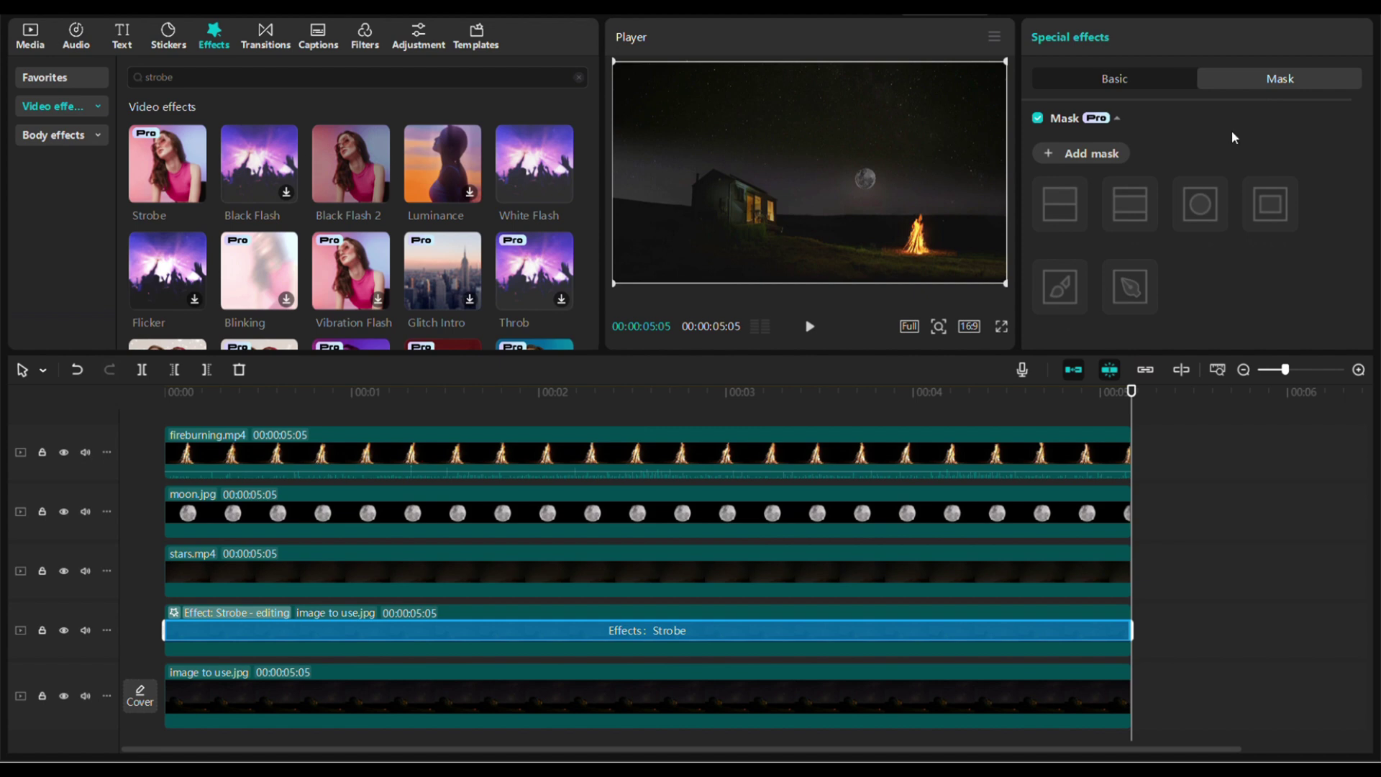
click(1092, 153)
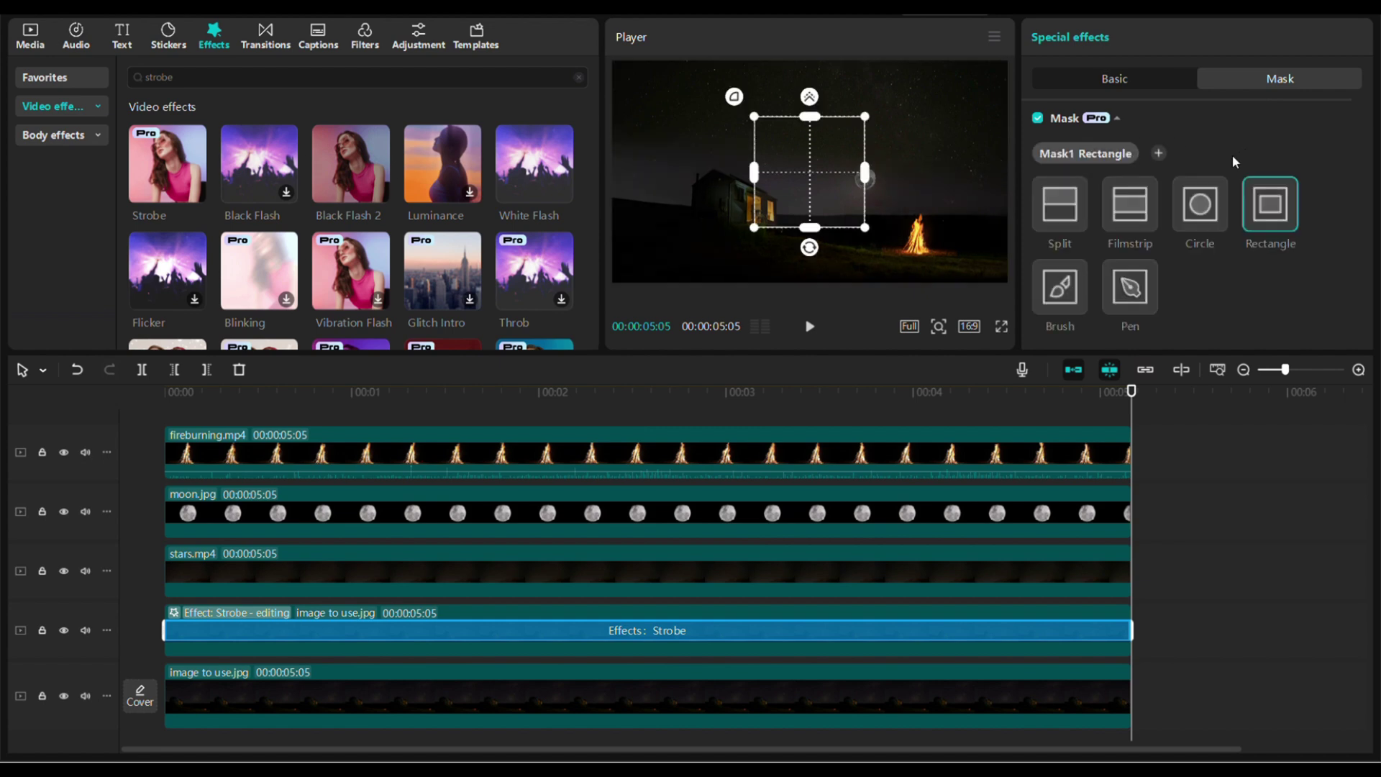
click(1202, 203)
drag(866, 226, 740, 222)
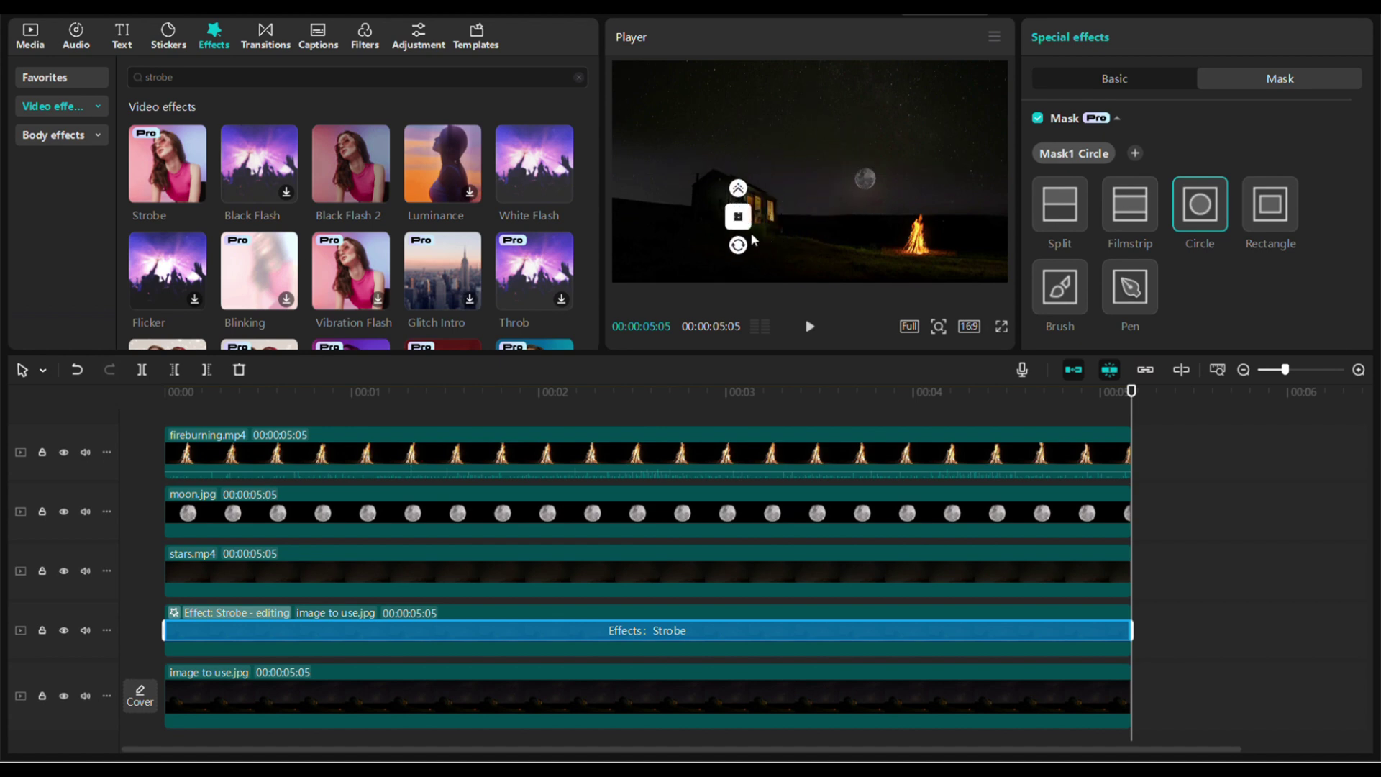
Soften the circular mask's edge with a feather of 79
click(938, 326)
drag(908, 357, 924, 357)
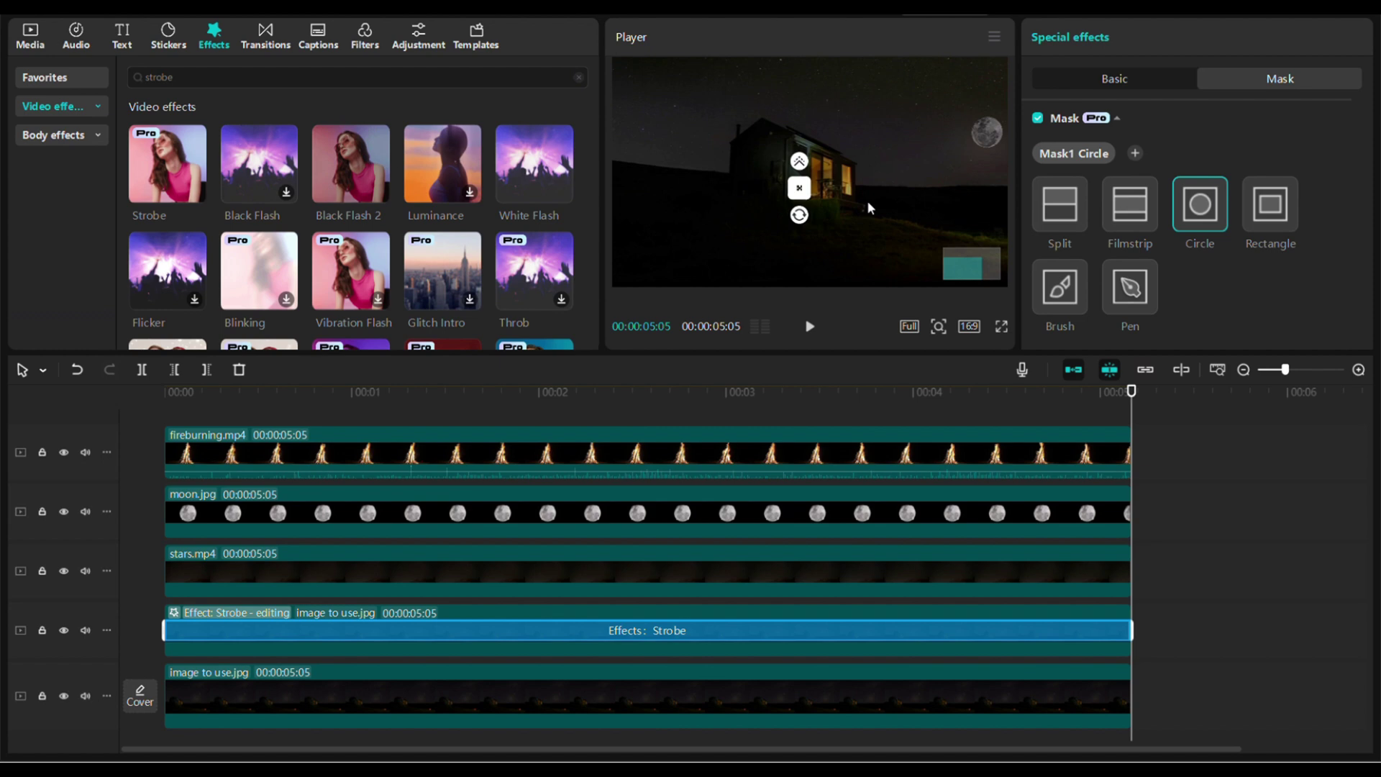
scroll(1120, 217, down, 5)
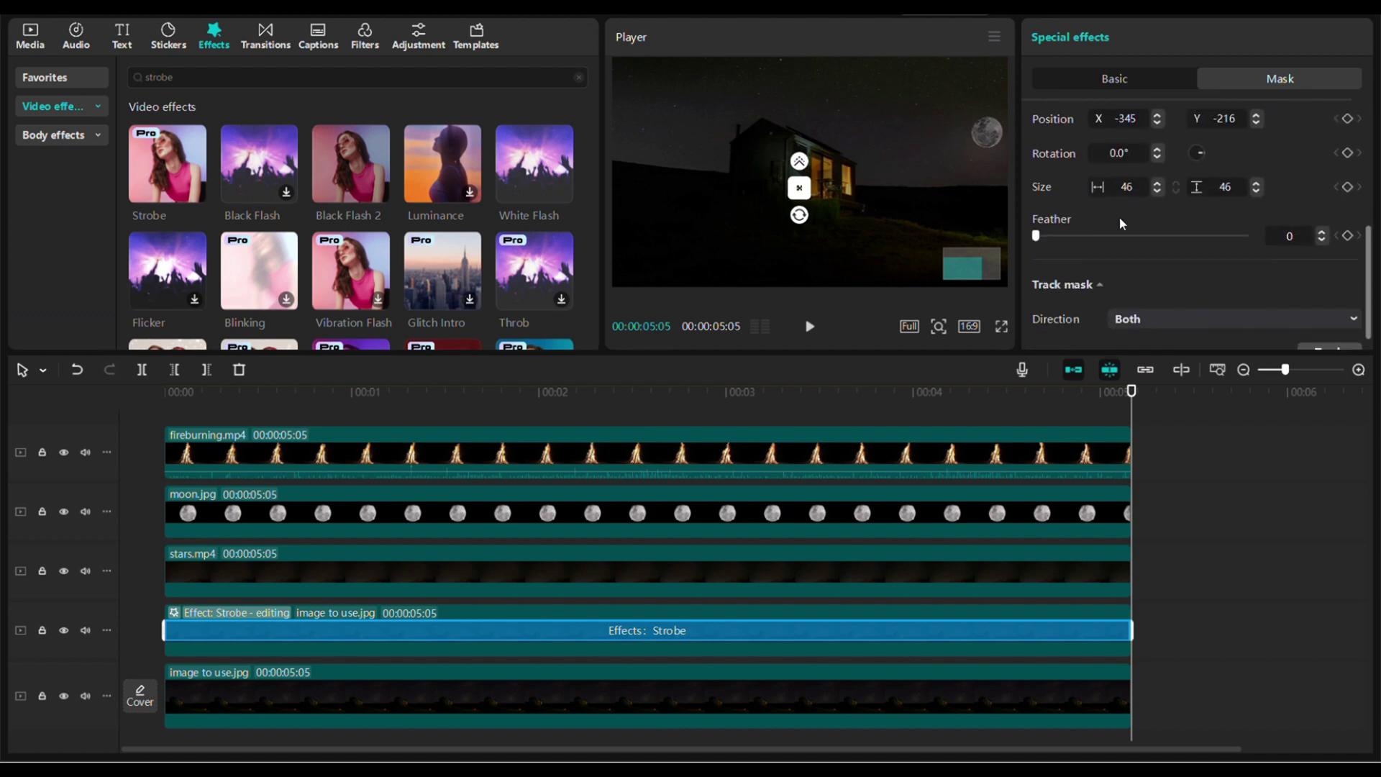
drag(1047, 235, 1200, 245)
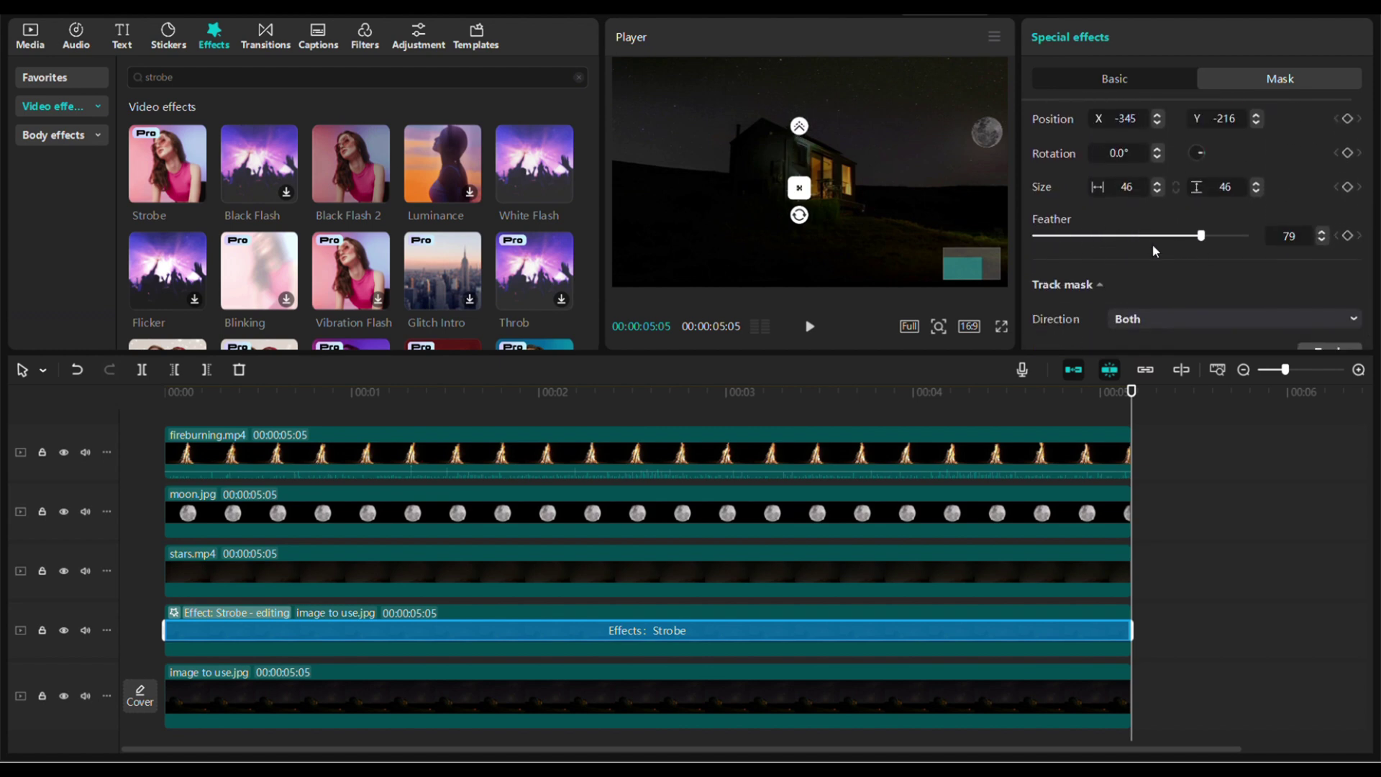
Set the strobe image copy's Video > Basic blend mode to Screen
click(717, 616)
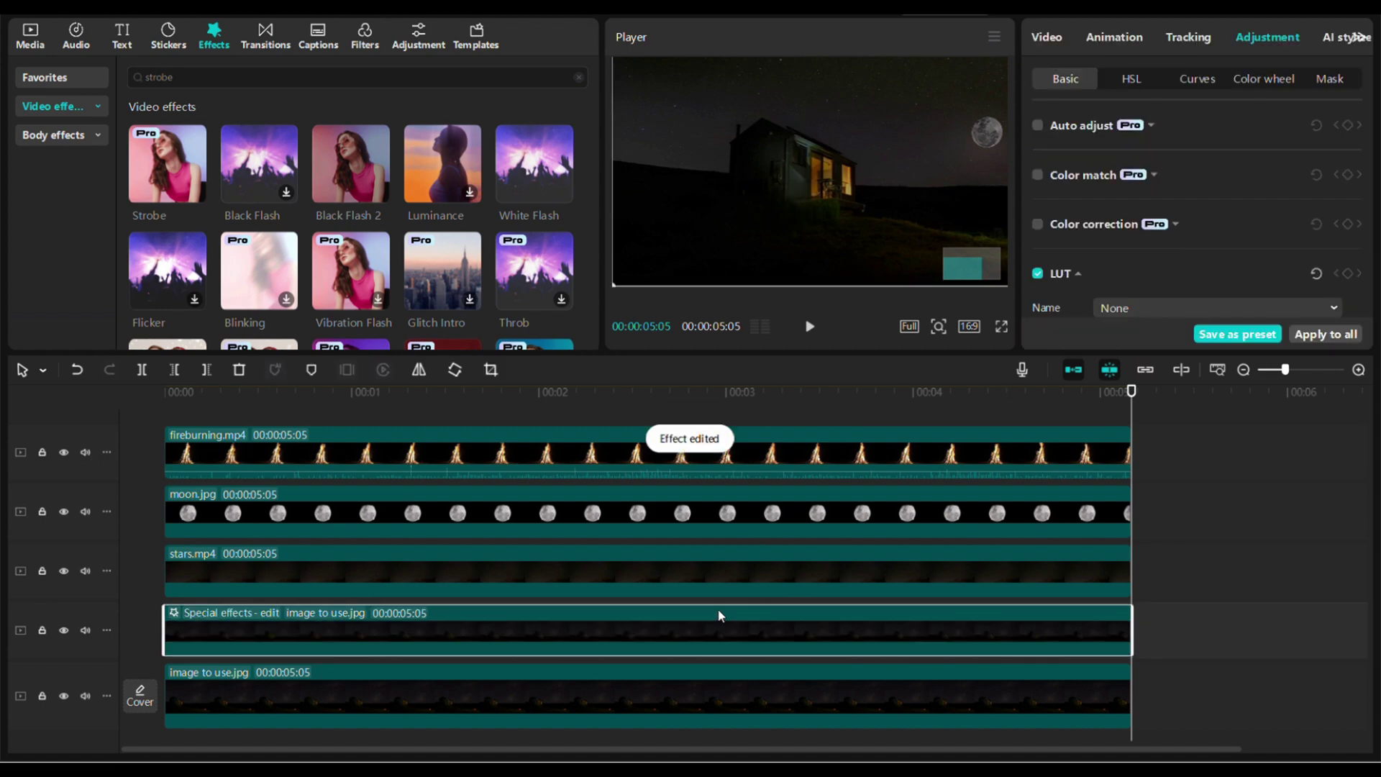
scroll(1076, 87, down, 3)
click(1048, 39)
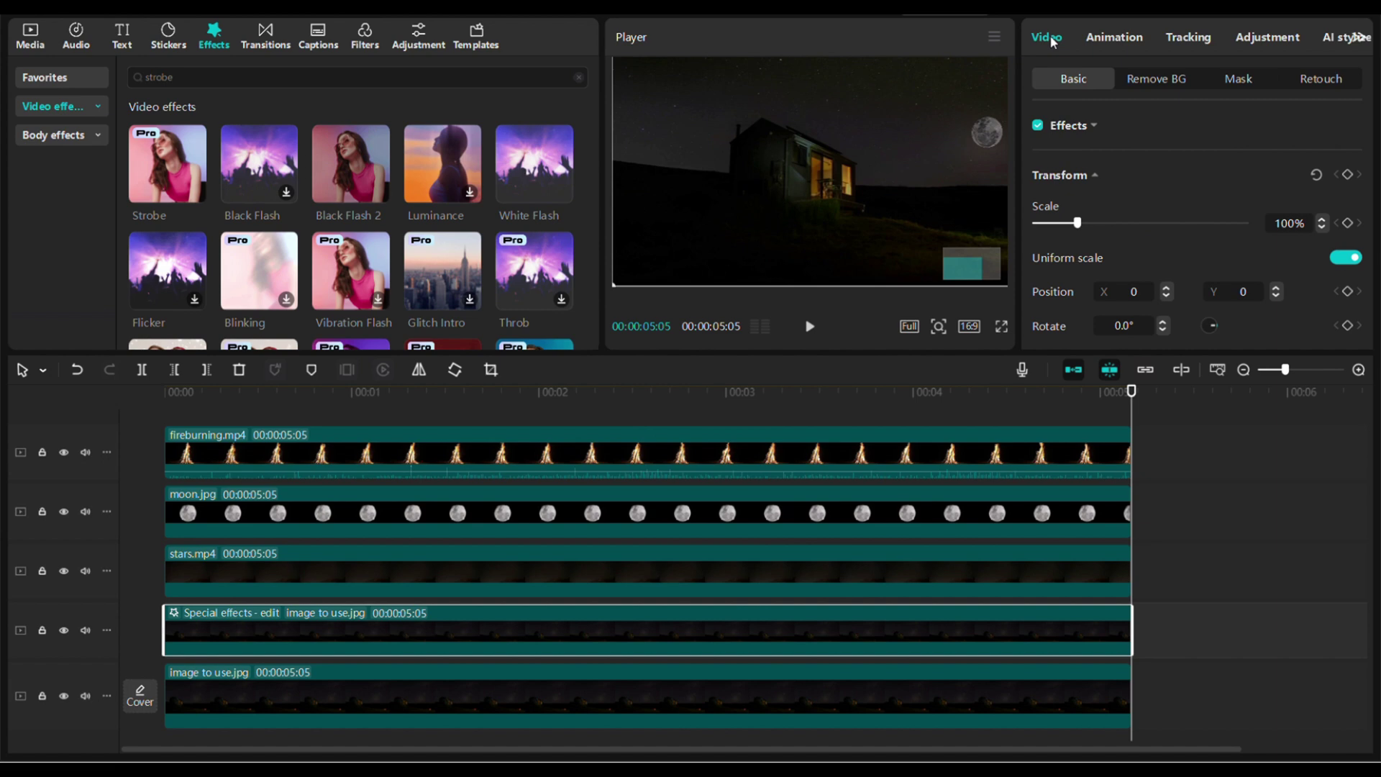
scroll(1115, 165, down, 5)
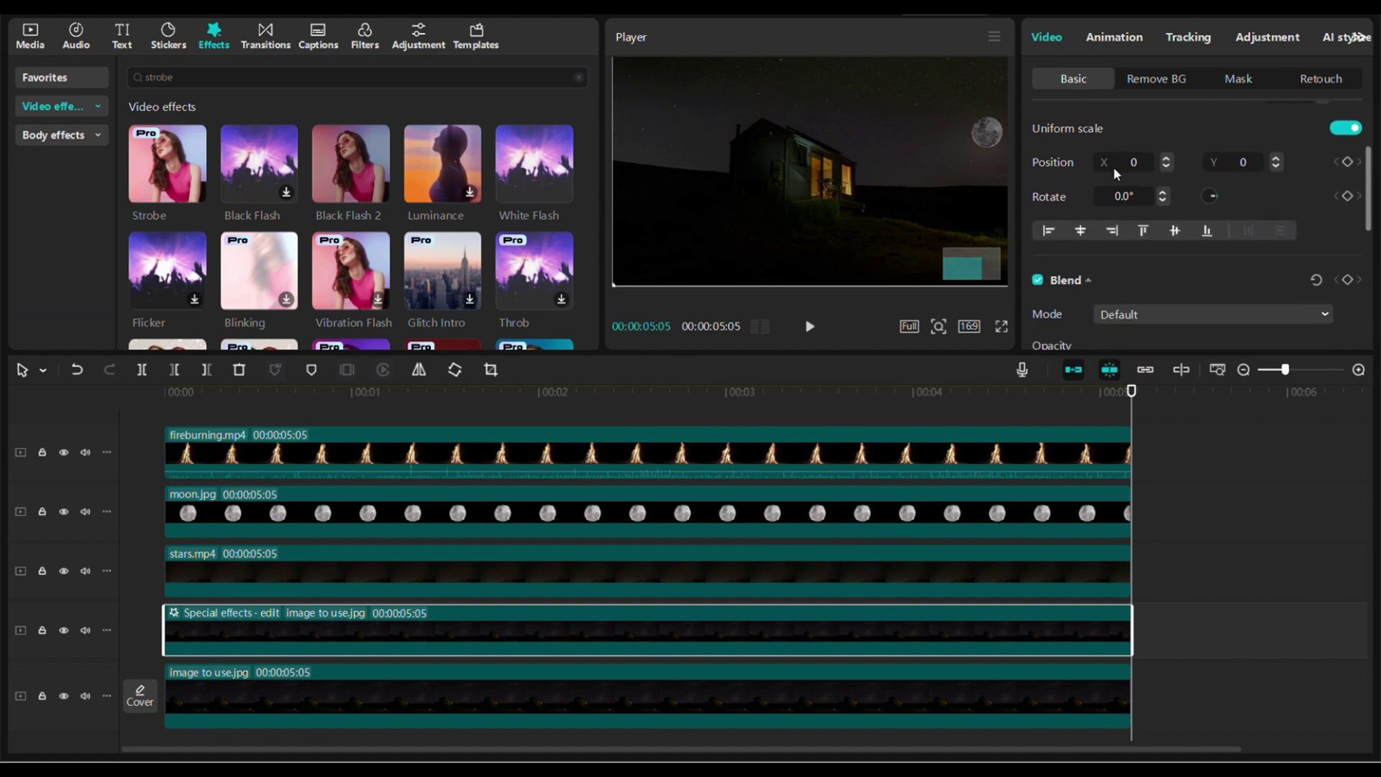
scroll(1114, 167, up, 3)
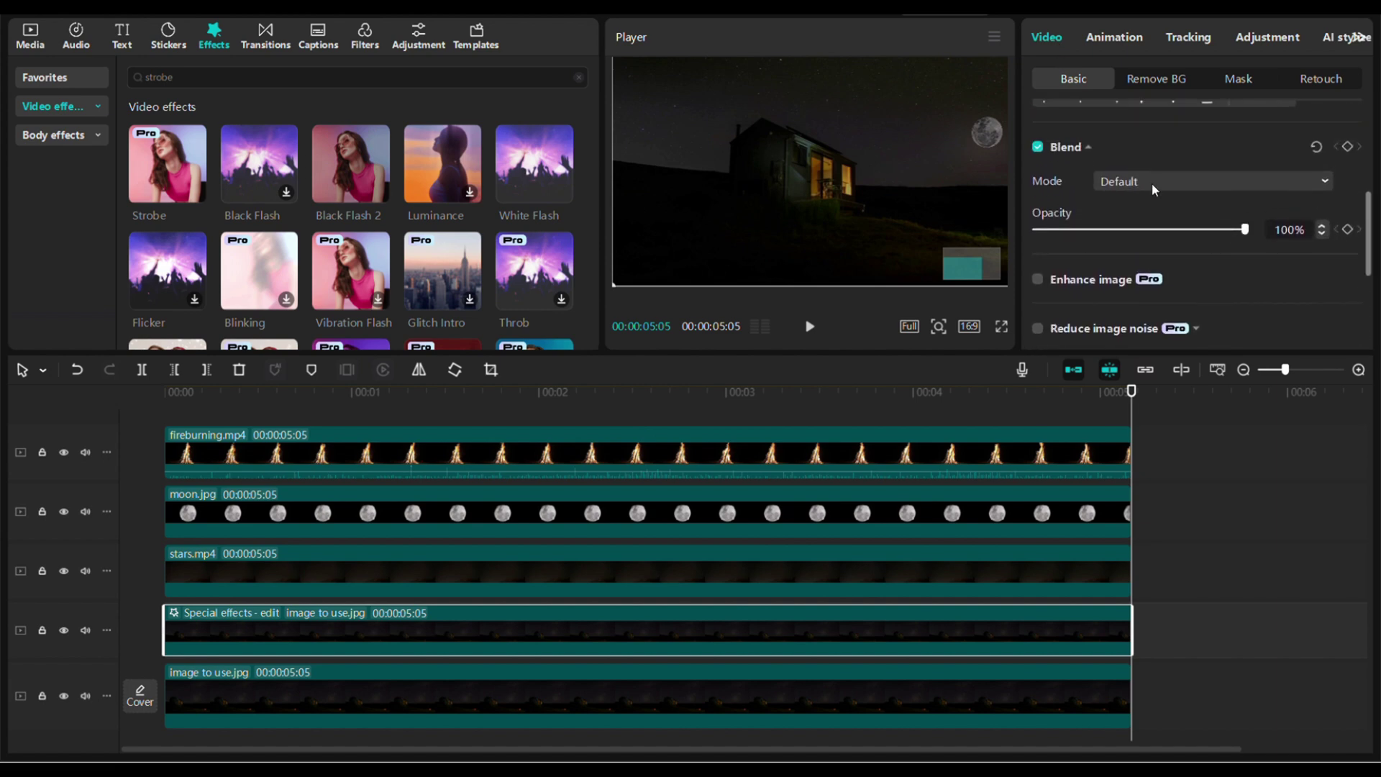
click(1161, 184)
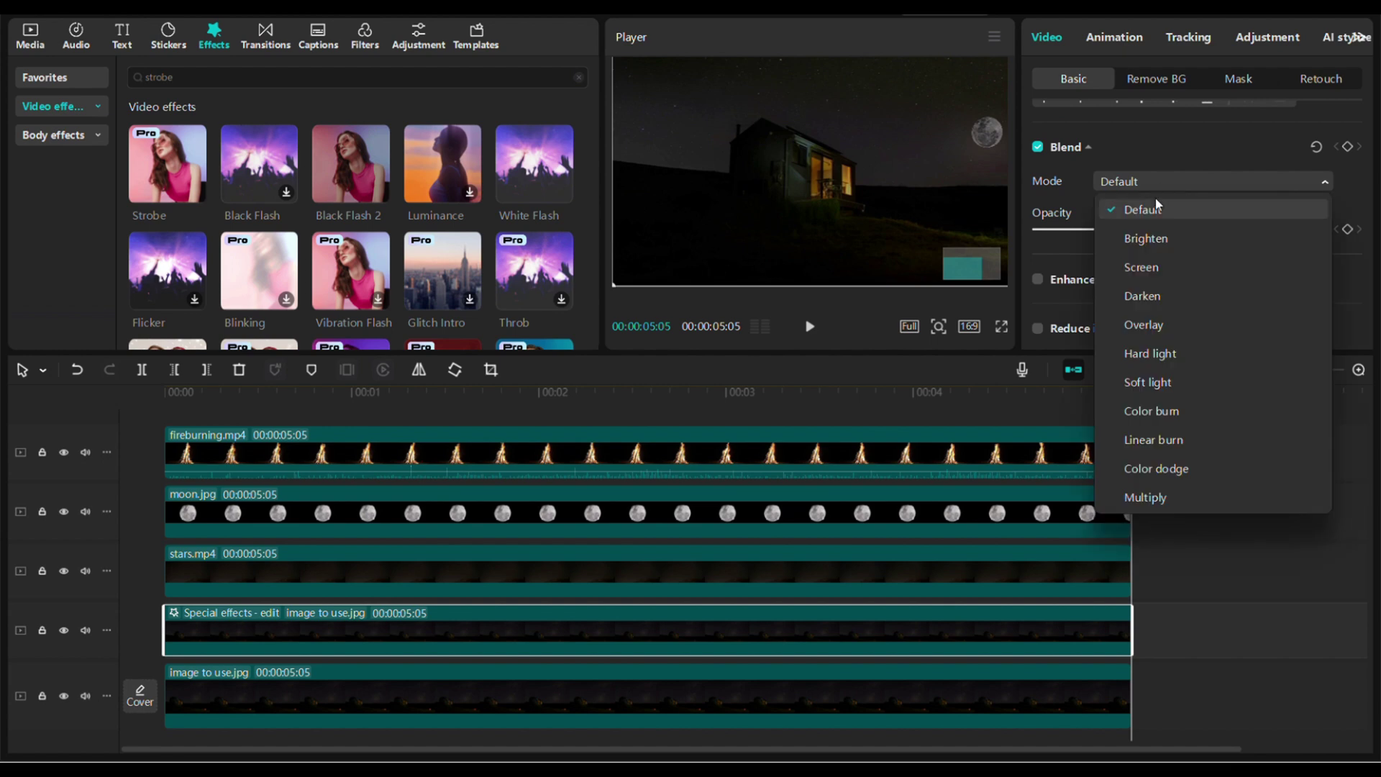
click(1163, 264)
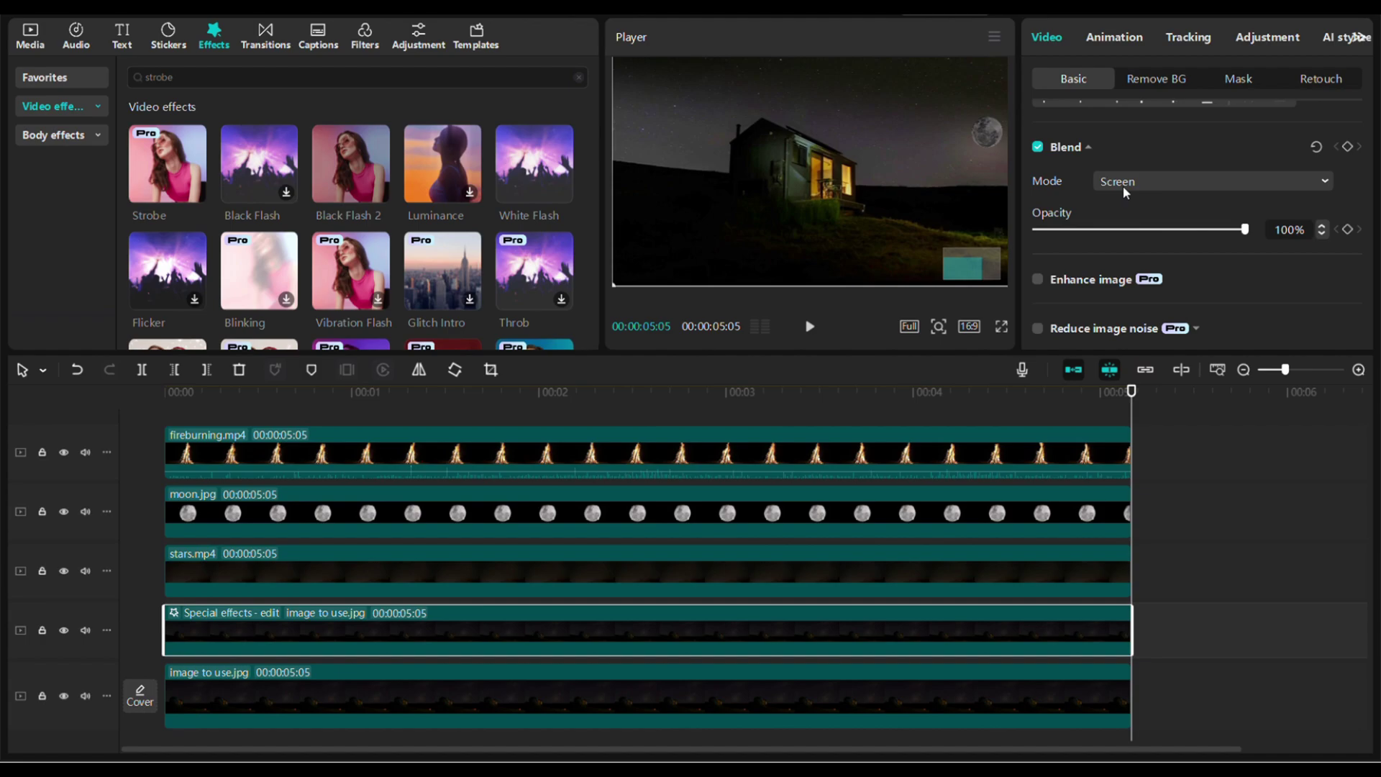